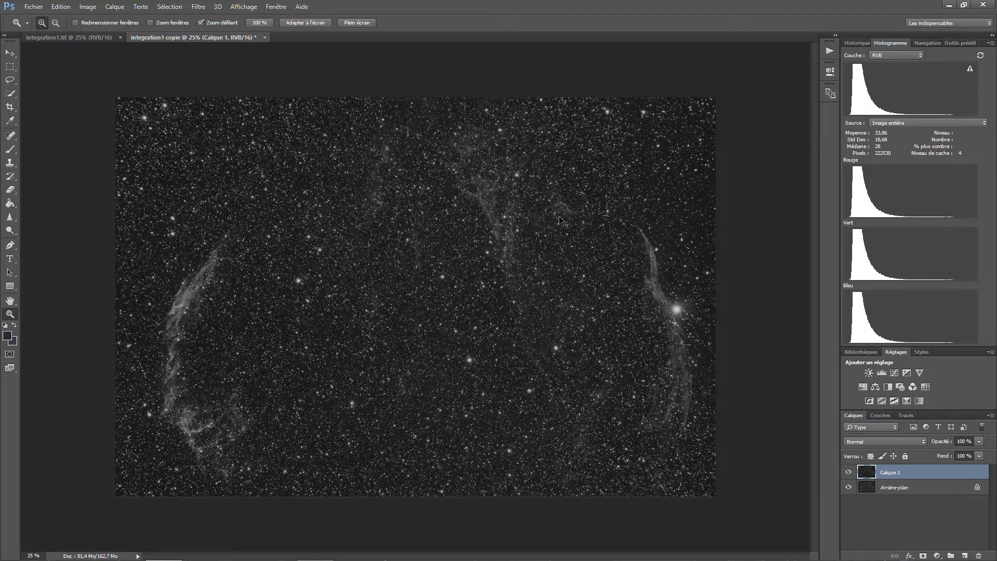
Duplicate the Calque 1 layer and make the original Calque 1 beneath the copy active
{"action": "key", "text": "ctrl+j"}
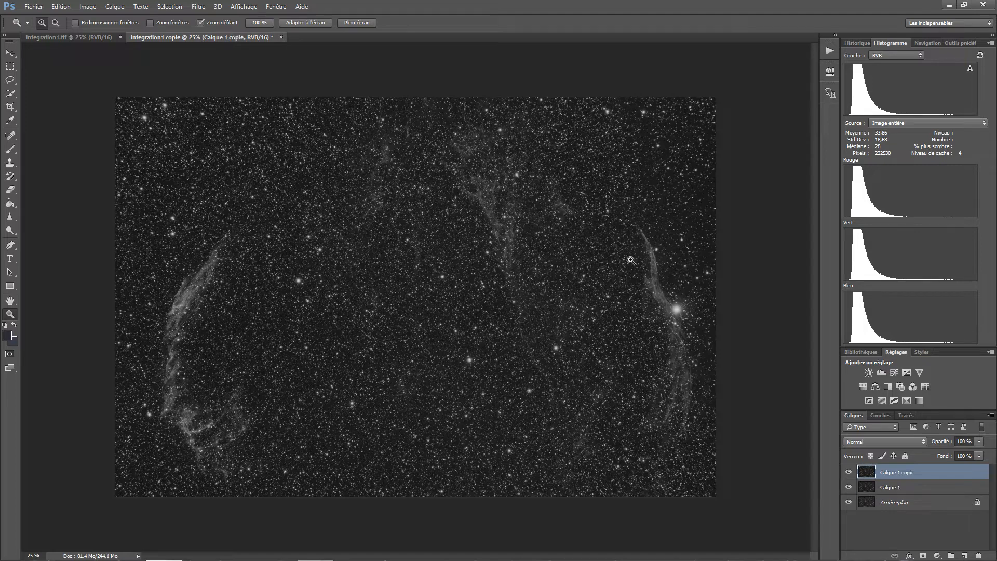
{"action": "left_click", "coordinate": [879, 491]}
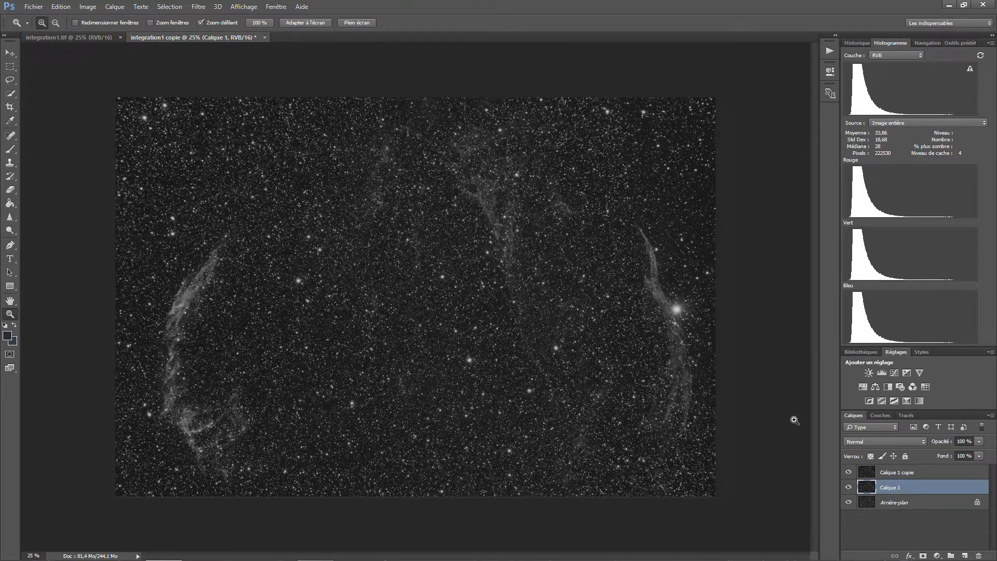
{"action": "key", "text": "ctrl+l"}
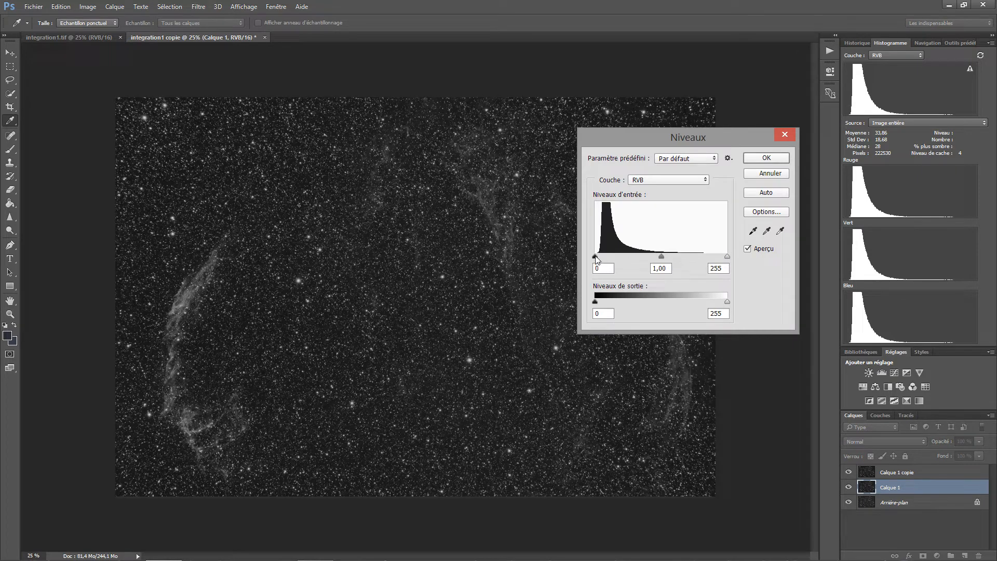
{"action": "mouse_move", "coordinate": [596, 257]}
{"action": "left_mouse_down"}
{"action": "mouse_move", "coordinate": [614, 258]}
{"action": "mouse_move", "coordinate": [593, 256]}
{"action": "left_mouse_up"}
{"action": "left_click", "coordinate": [769, 173]}
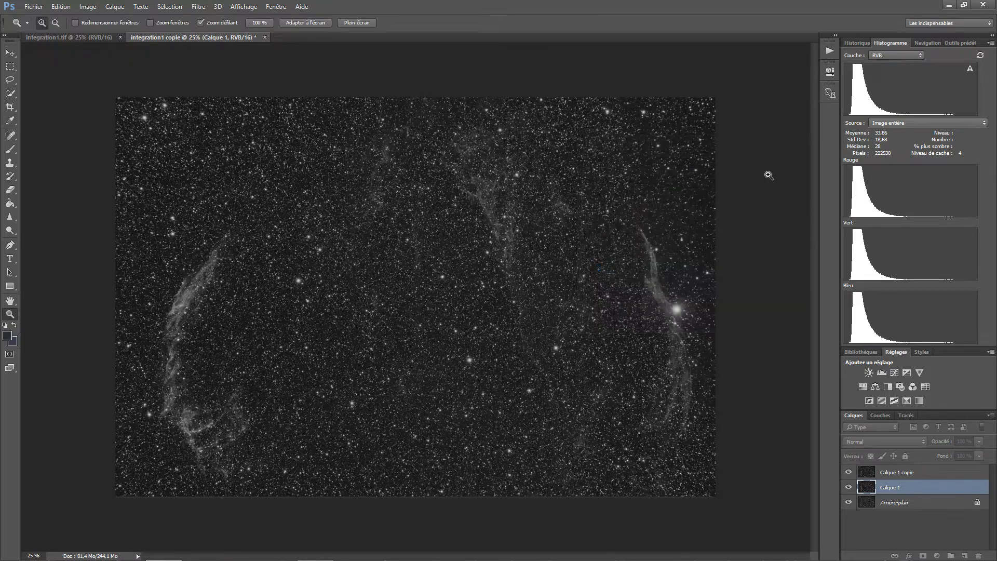
With Calque 1 copie temporarily hidden, apply Levels to Calque 1 with black input 49 and white input 71, and show the copy again
{"action": "left_click", "coordinate": [850, 473]}
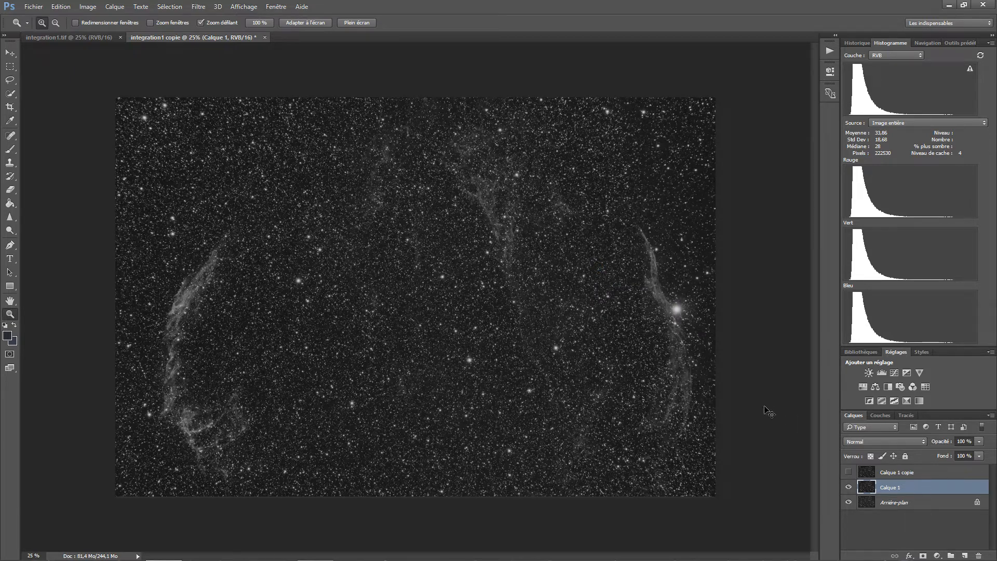
{"action": "key", "text": "ctrl+l"}
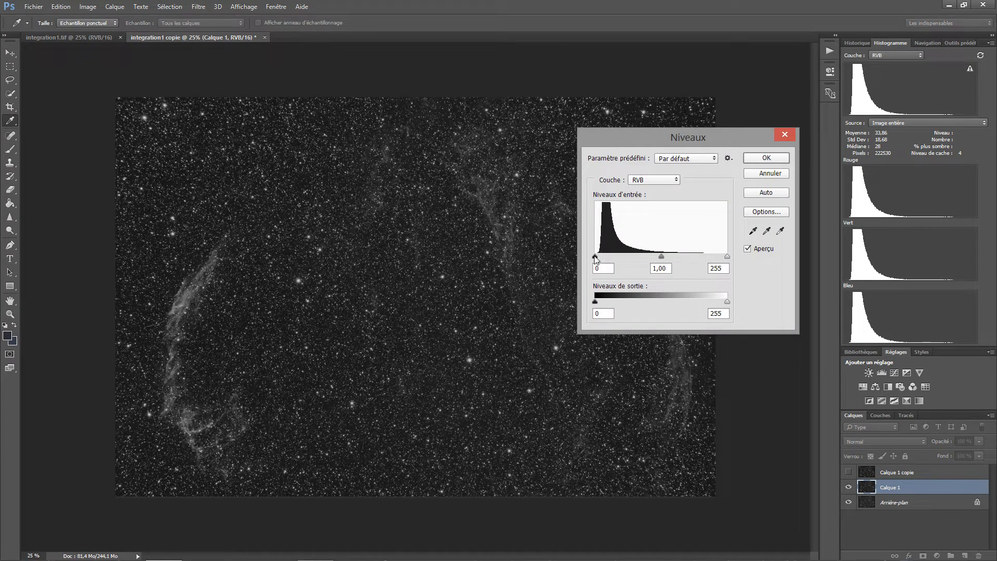
{"action": "left_click_drag", "start_coordinate": [595, 258], "coordinate": [619, 259]}
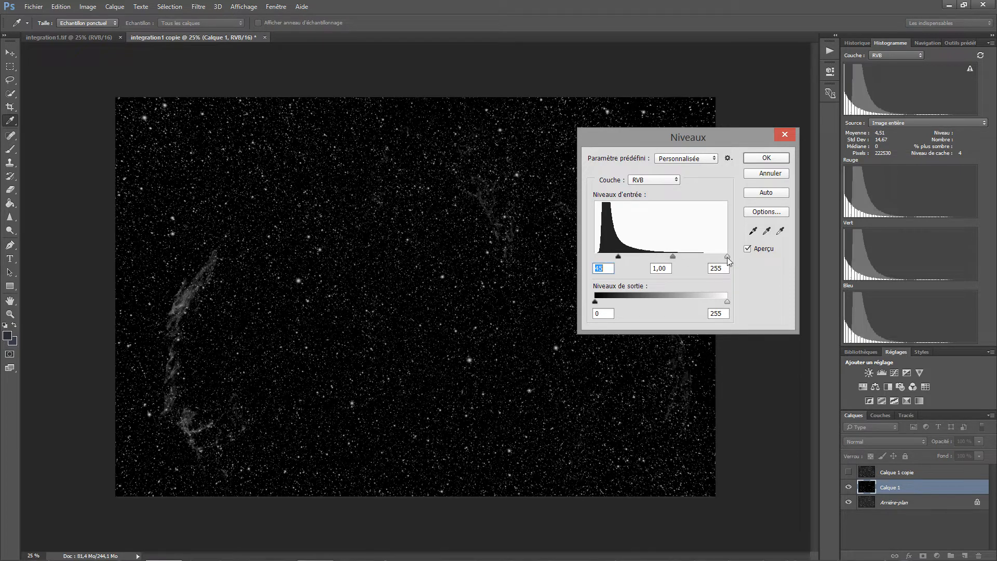
{"action": "left_click_drag", "start_coordinate": [728, 257], "coordinate": [632, 267]}
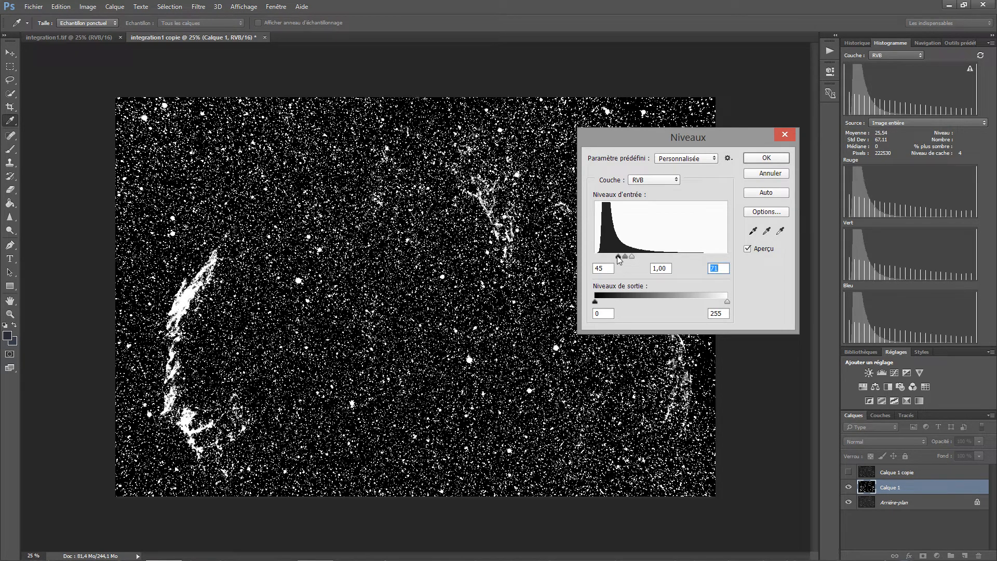
{"action": "left_click_drag", "start_coordinate": [619, 261], "coordinate": [623, 261]}
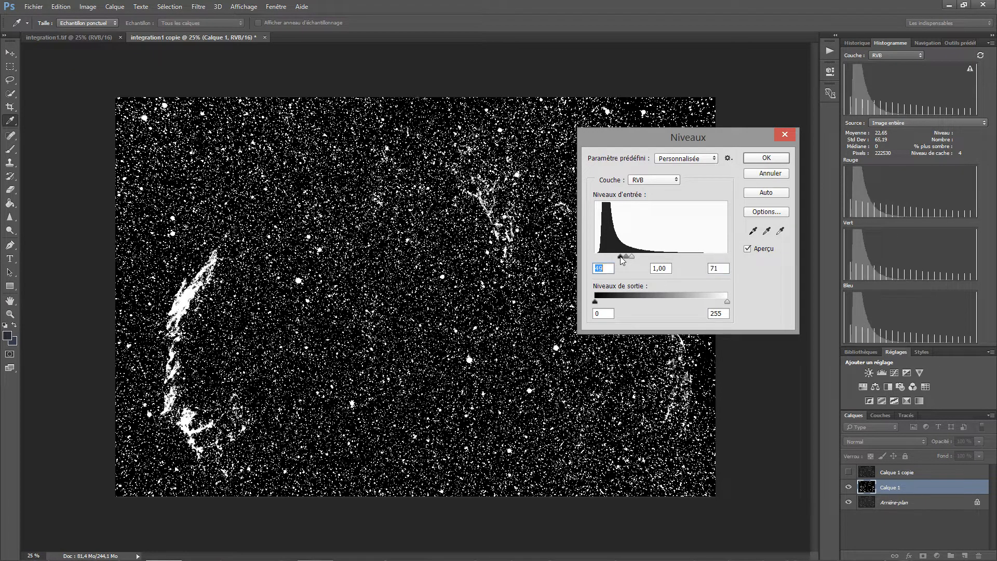
{"action": "left_click", "coordinate": [757, 159]}
{"action": "key", "text": "z"}
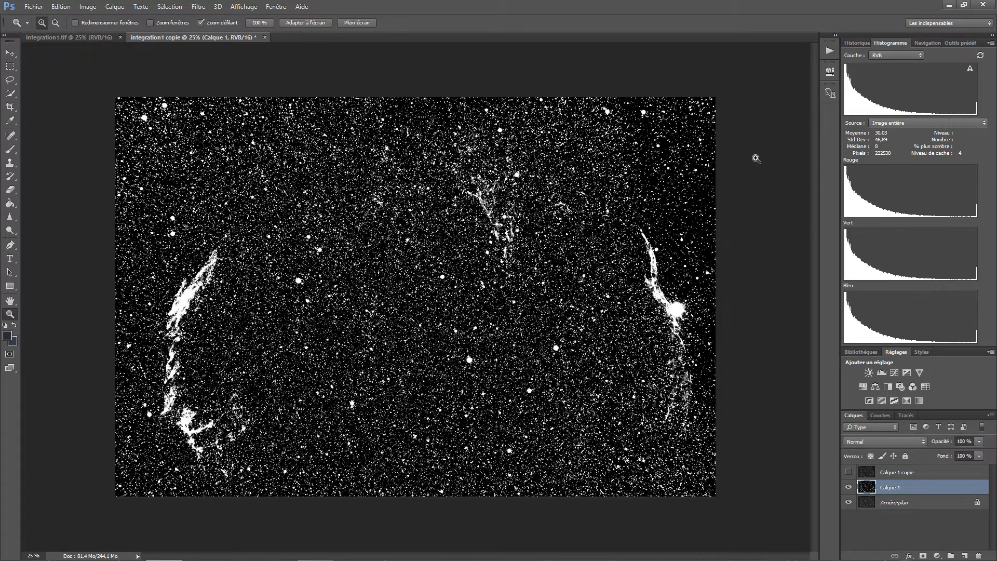
{"action": "left_click", "coordinate": [850, 473]}
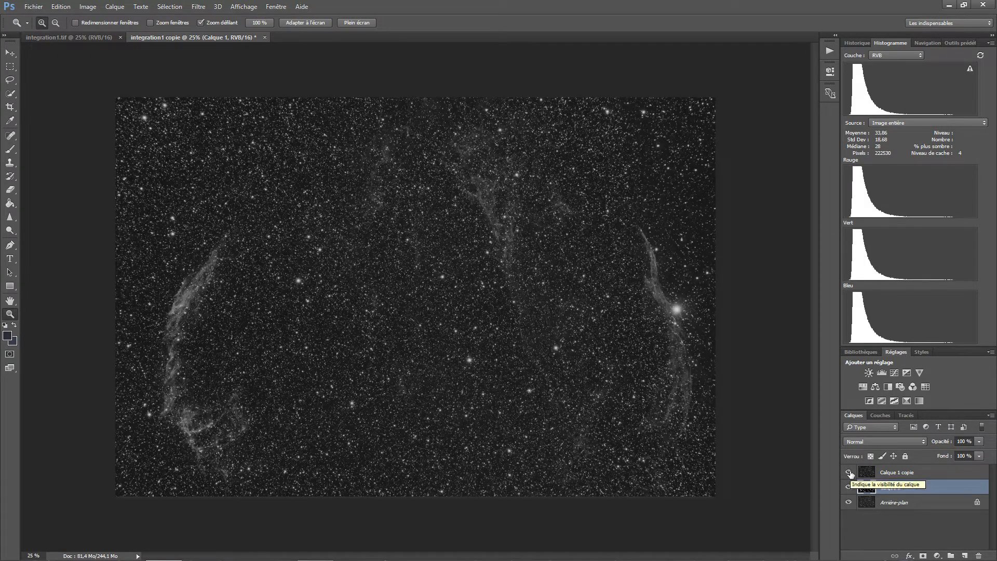
{"action": "left_click", "coordinate": [887, 441]}
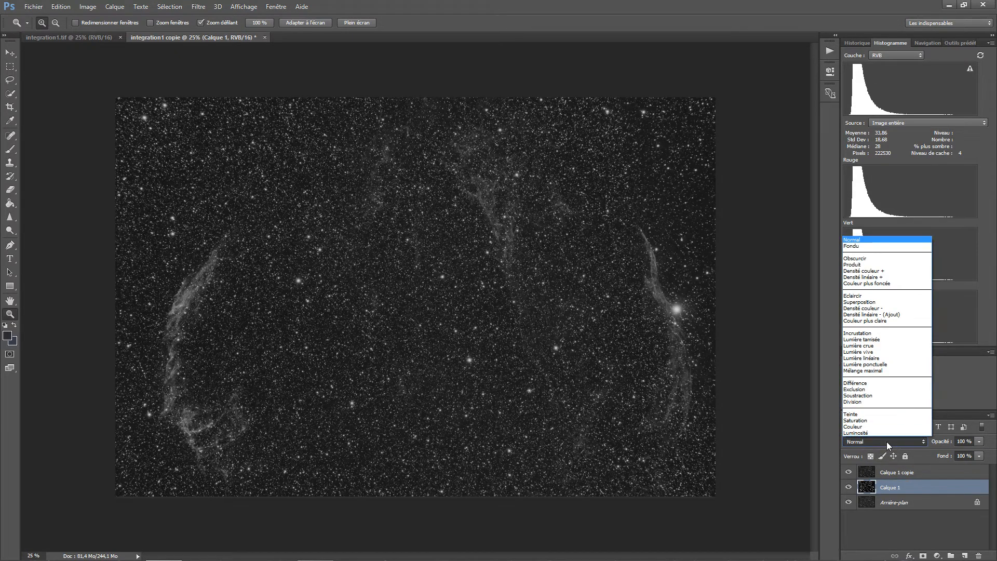
{"action": "left_click", "coordinate": [878, 387]}
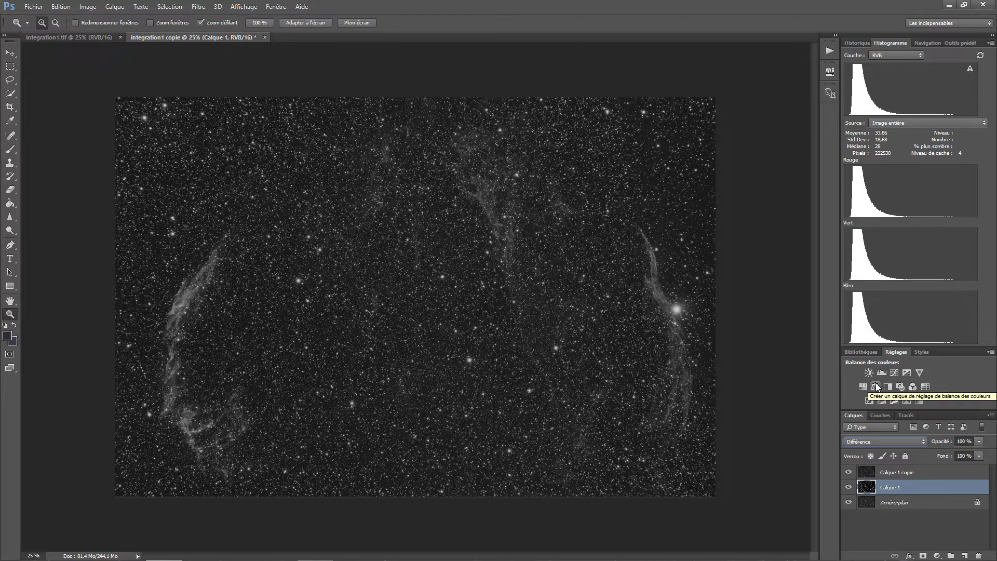
{"action": "left_click", "coordinate": [872, 441]}
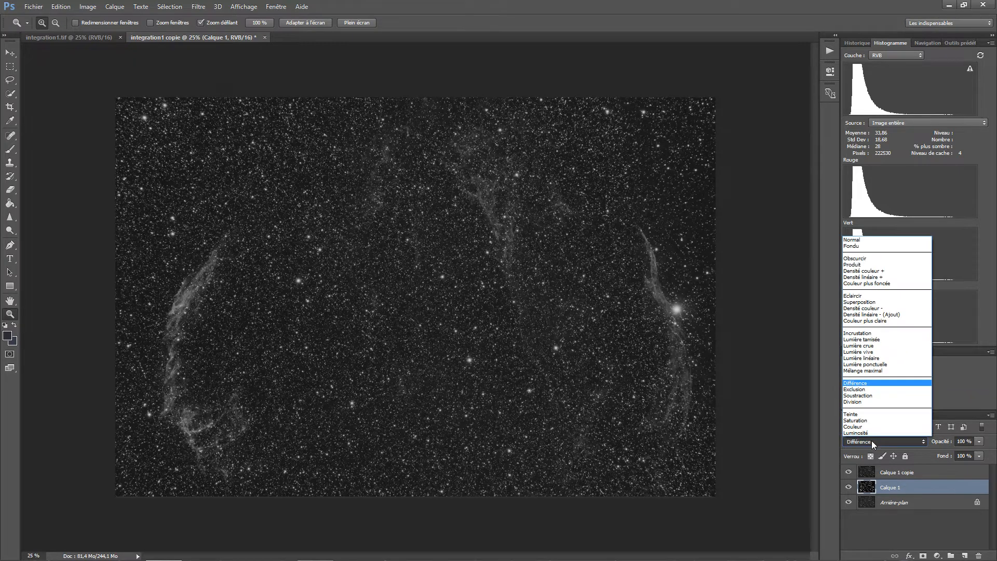
{"action": "left_click", "coordinate": [852, 240]}
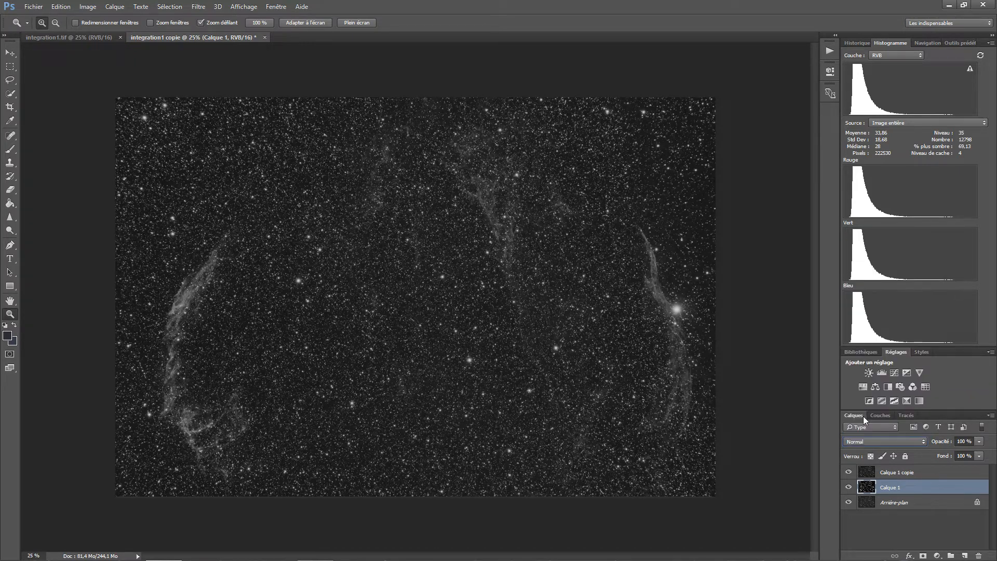
Set the blend mode of Calque 1 copie to Différence and stamp all visible layers into a new top layer
{"action": "left_click", "coordinate": [902, 471]}
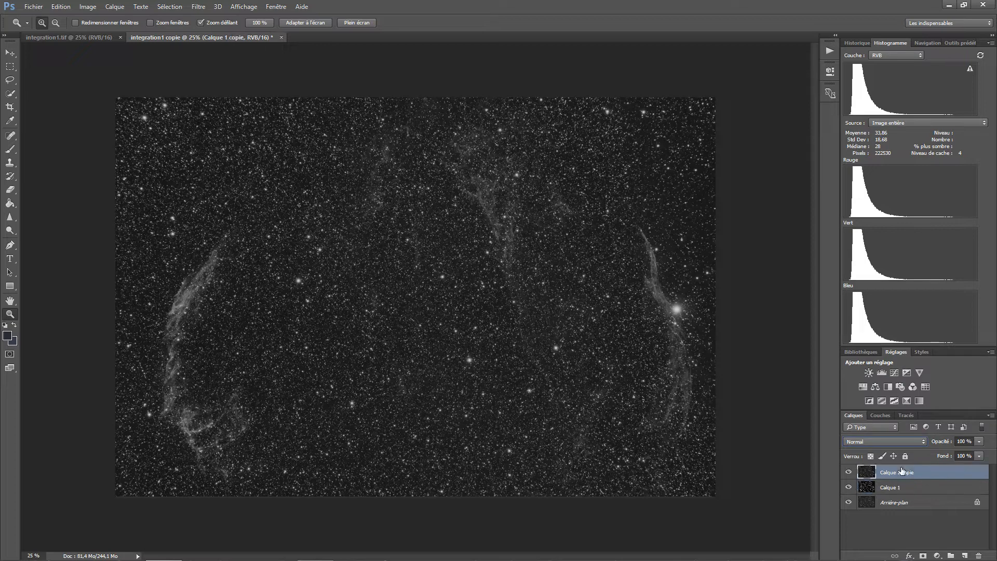
{"action": "left_click", "coordinate": [885, 442]}
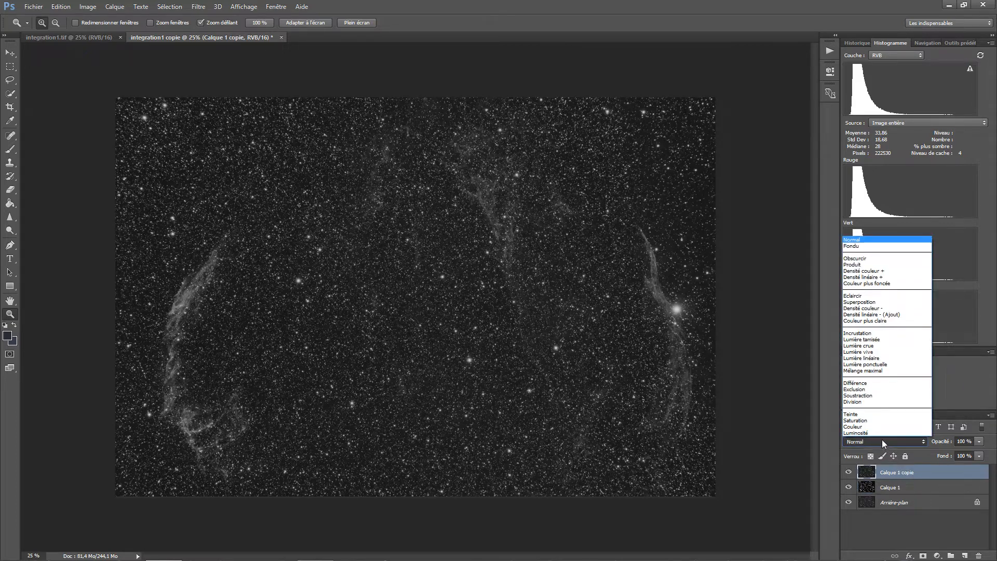
{"action": "left_click", "coordinate": [871, 384]}
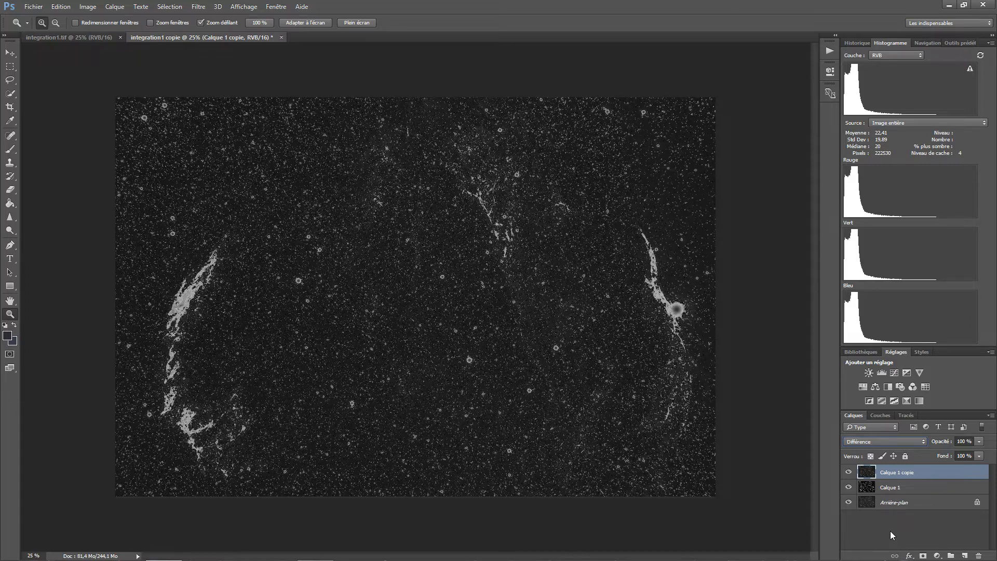
{"action": "key", "text": "ctrl+shift+alt+e"}
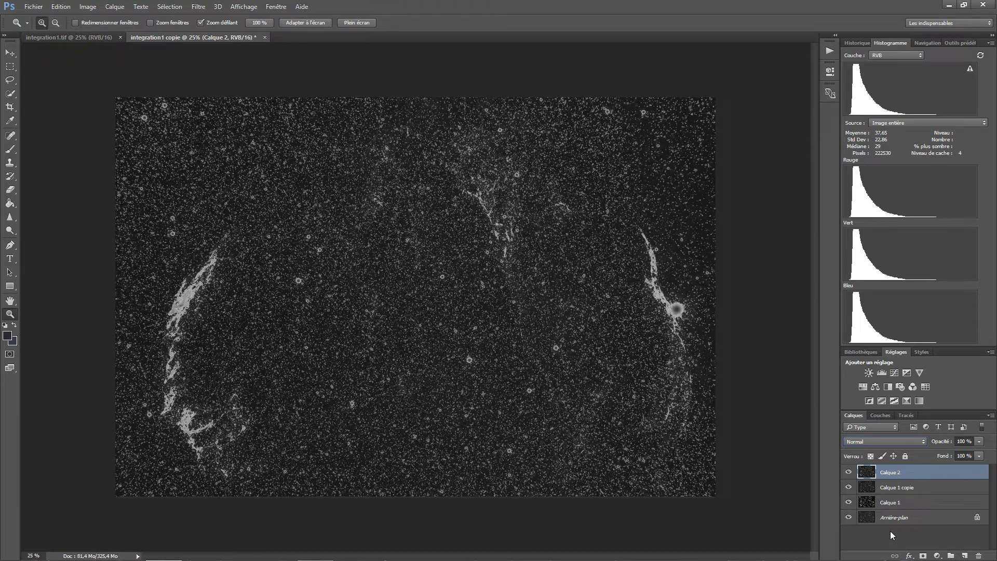
Check the colour image integration1.tif, and apply Levels to the stamped layer in integration1 copie with black input 51 and white input 156
{"action": "left_click", "coordinate": [56, 34]}
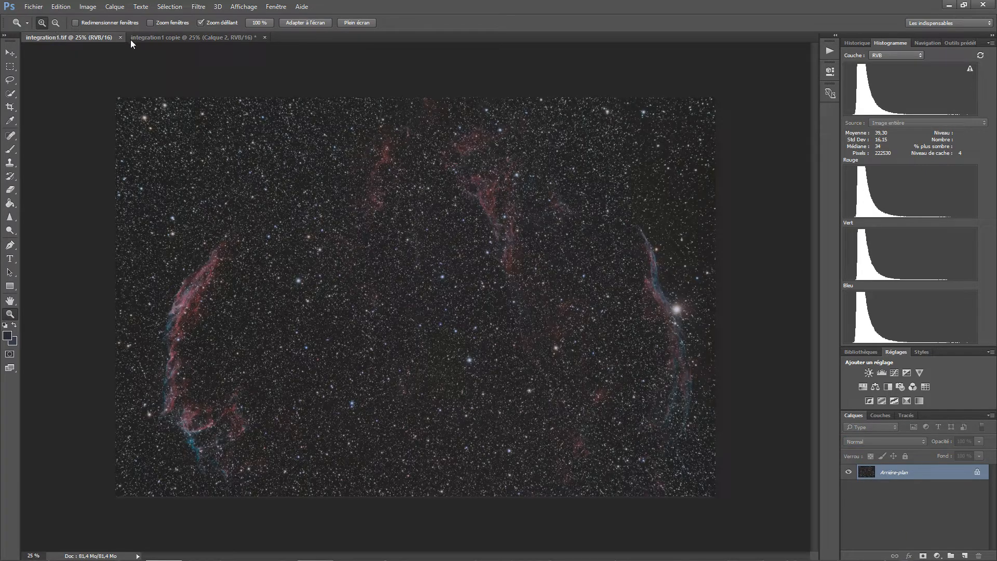
{"action": "left_click", "coordinate": [168, 38]}
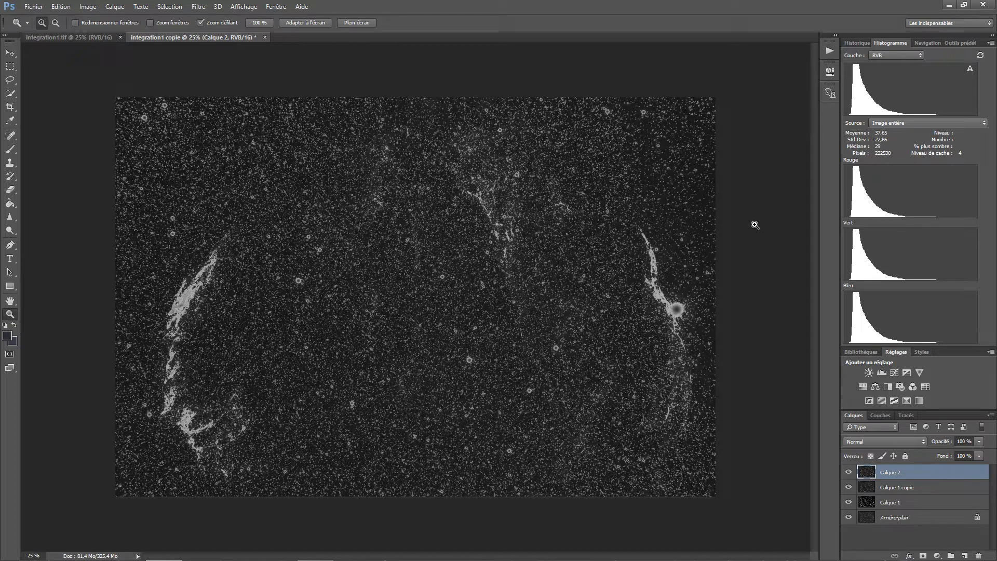
{"action": "key", "text": "ctrl+l"}
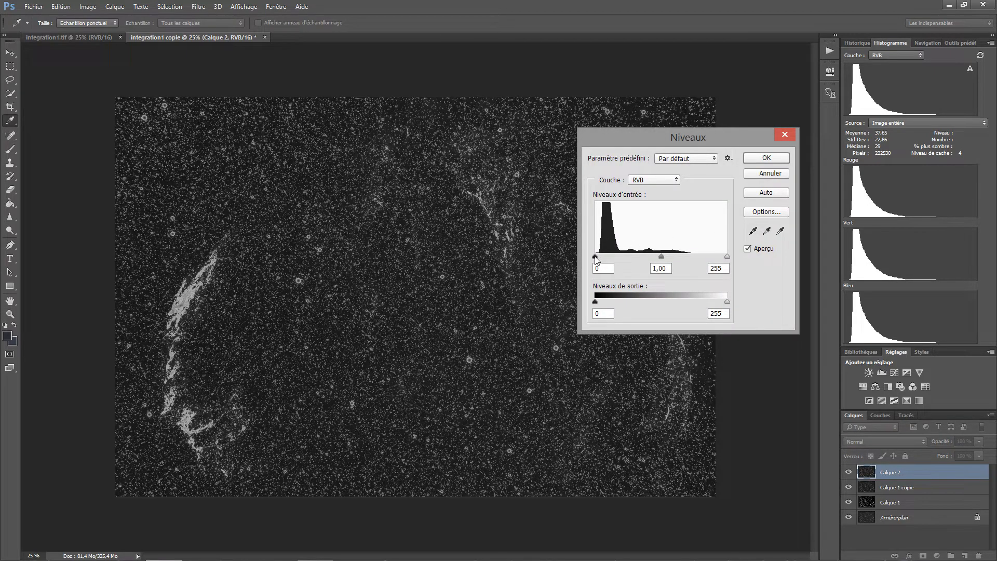
{"action": "left_click_drag", "start_coordinate": [596, 257], "coordinate": [623, 260]}
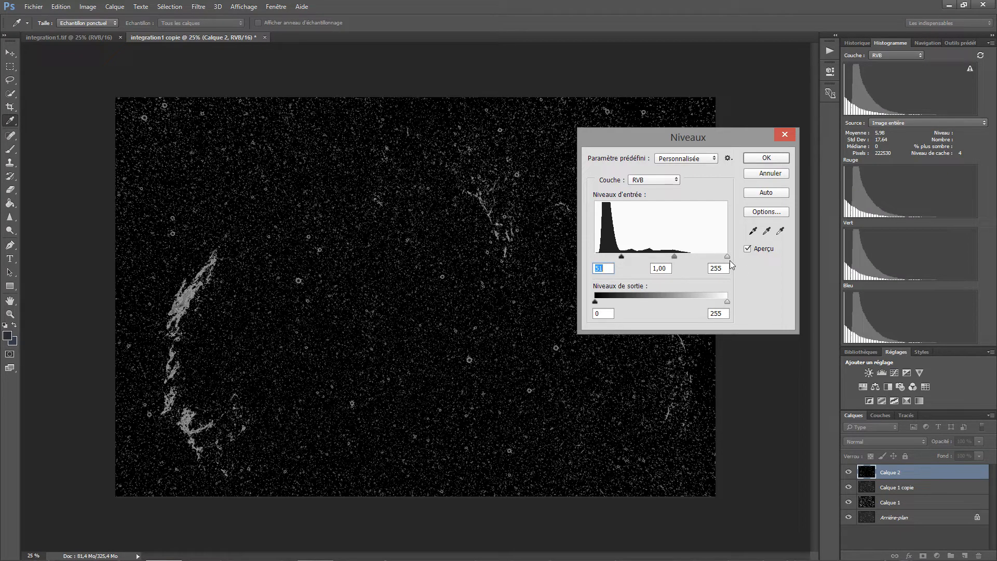
{"action": "left_click_drag", "start_coordinate": [729, 257], "coordinate": [677, 260]}
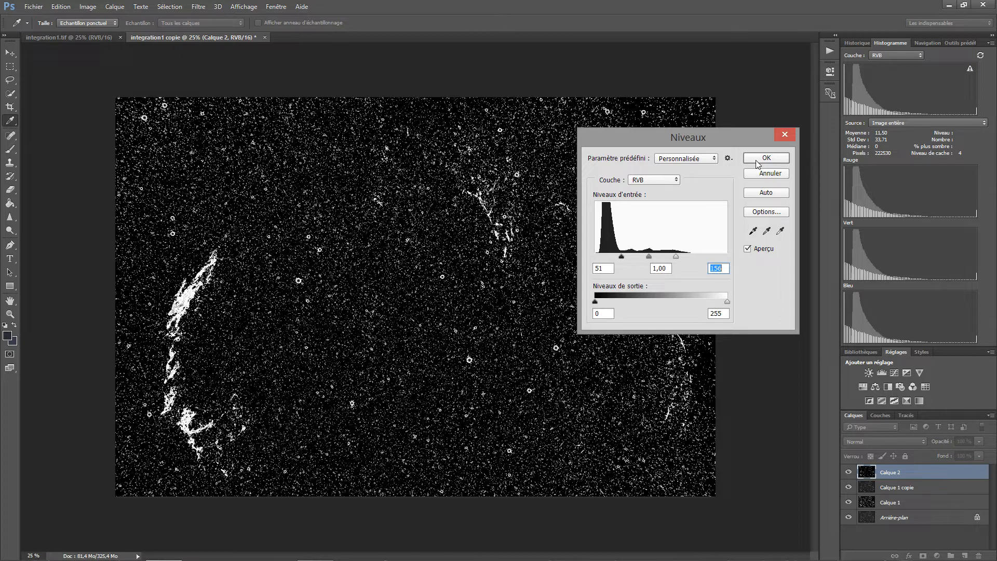
{"action": "left_click", "coordinate": [766, 158]}
{"action": "key", "text": "z"}
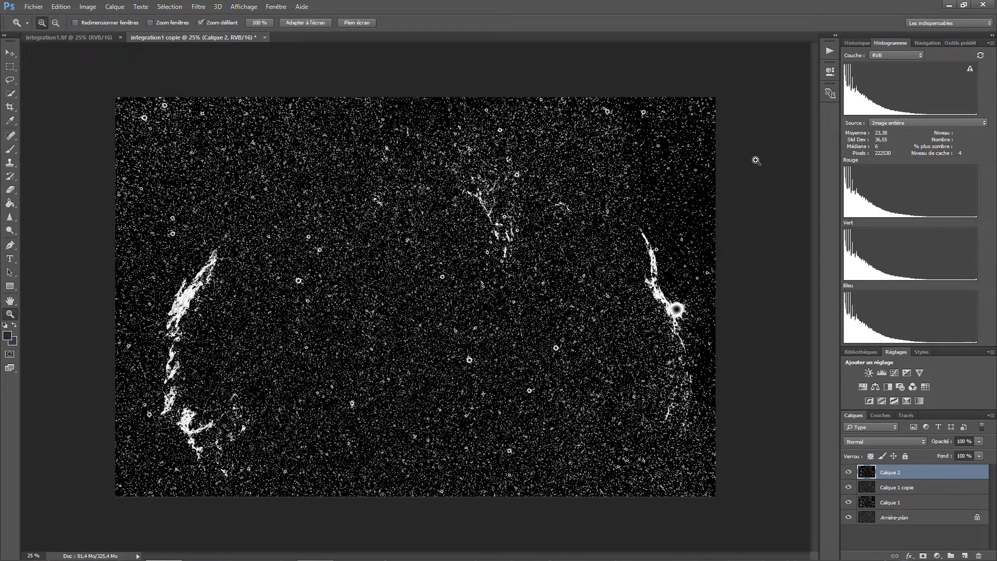
Set the foreground colour to pure black with RGB values 0, 0, 0
{"action": "left_click", "coordinate": [8, 337]}
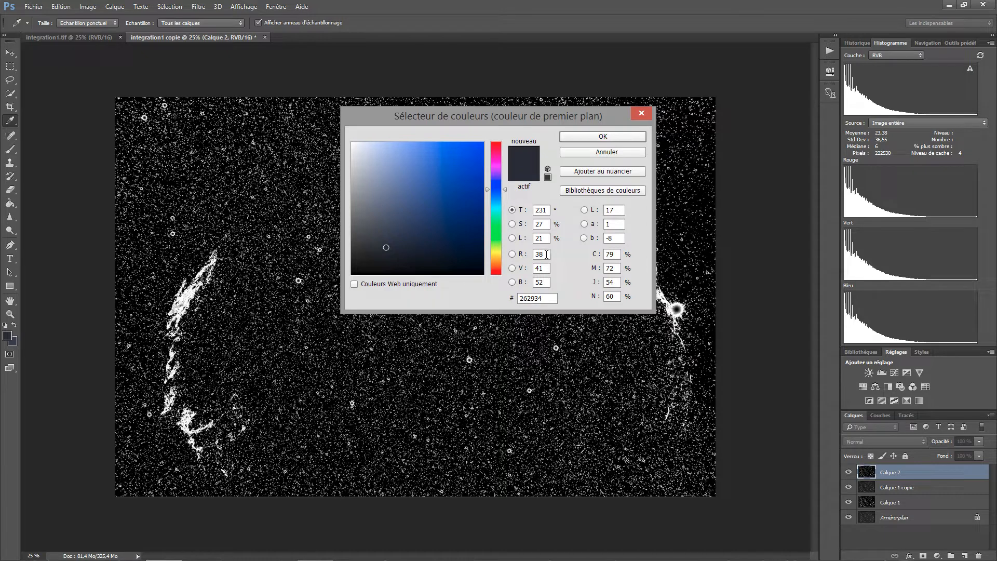
{"action": "key", "text": "BackSpace"}
{"action": "key", "text": "BackSpace"}
{"action": "key", "text": "Tab"}
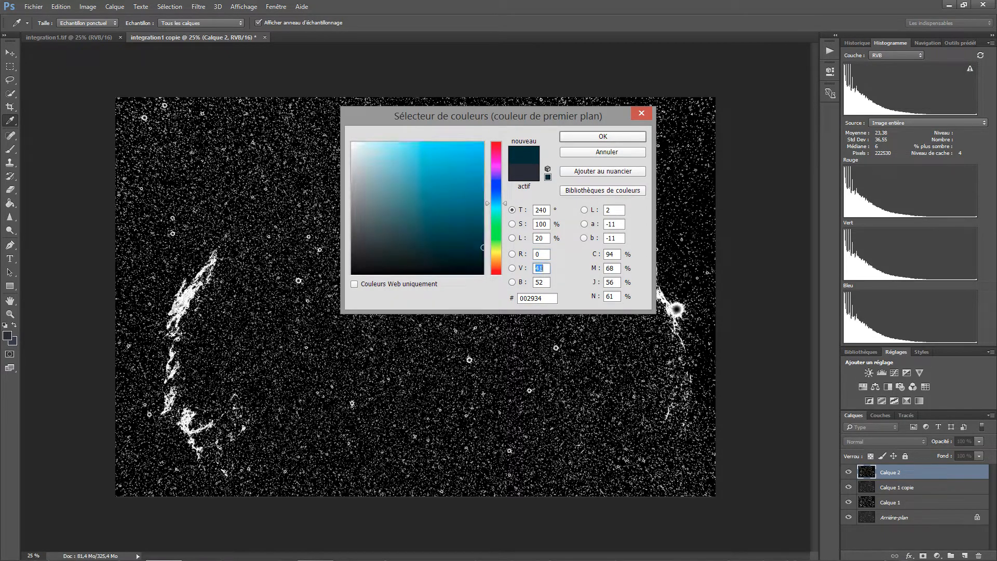
{"action": "type", "text": "0"}
{"action": "key", "text": "Tab"}
{"action": "type", "text": "0"}
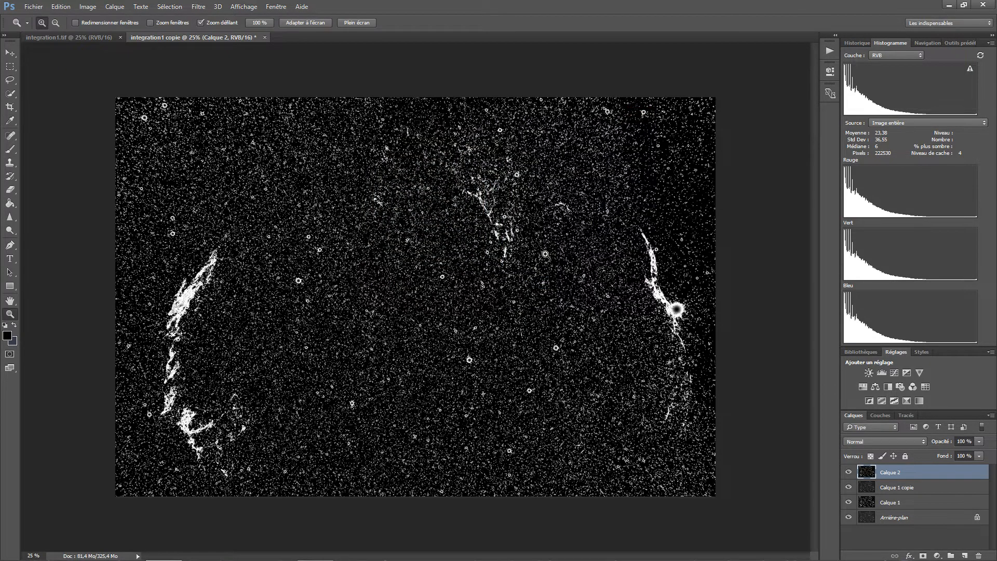
Paint out the stars around the left nebula arc in black with a soft 503 px brush, leaving the nebula itself
{"action": "left_click", "coordinate": [10, 149]}
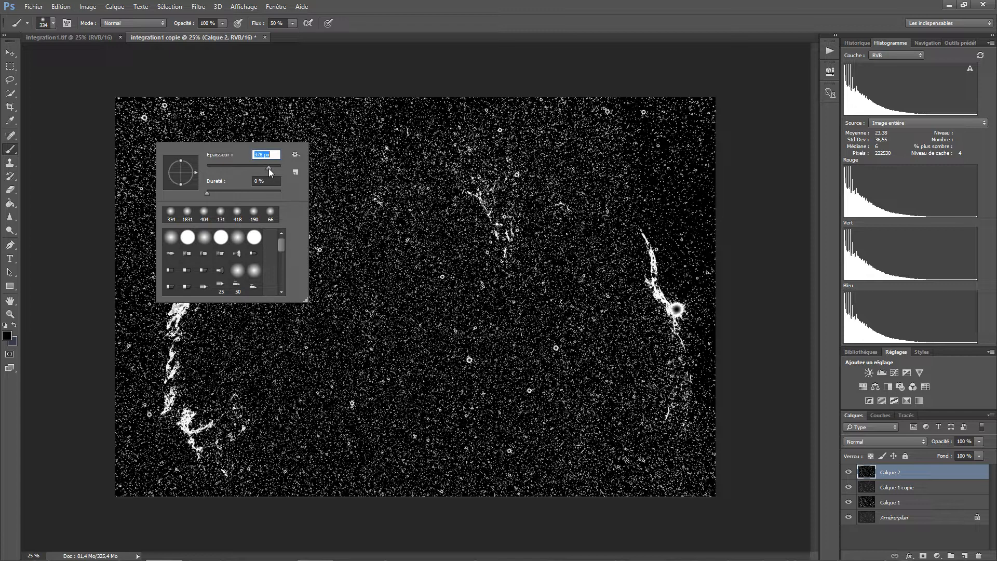
{"action": "left_click_drag", "start_coordinate": [272, 169], "coordinate": [273, 168]}
{"action": "left_click", "coordinate": [246, 119]}
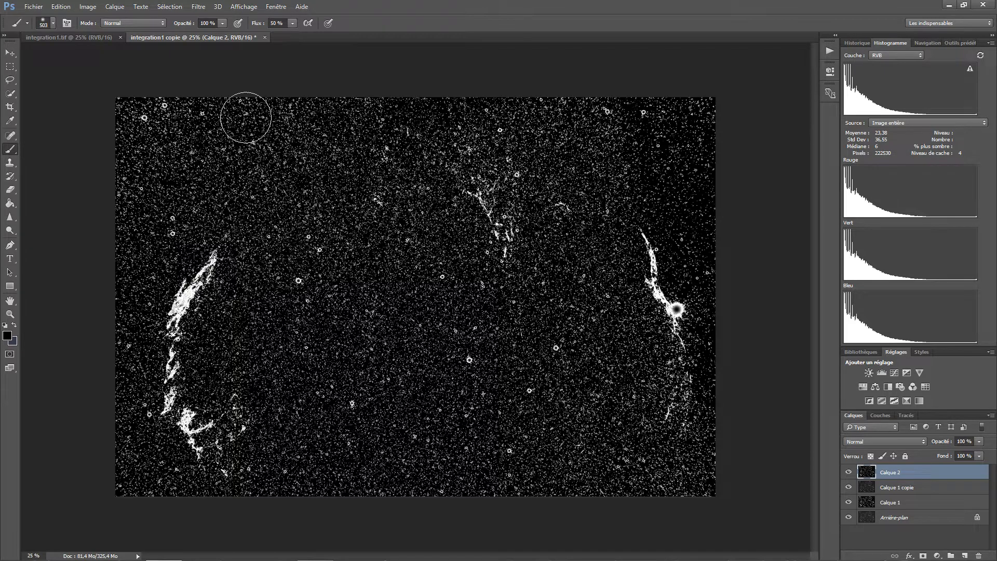
{"action": "mouse_move", "coordinate": [102, 127]}
{"action": "left_mouse_down"}
{"action": "mouse_move", "coordinate": [244, 135]}
{"action": "mouse_move", "coordinate": [129, 111]}
{"action": "mouse_move", "coordinate": [243, 103]}
{"action": "mouse_move", "coordinate": [134, 107]}
{"action": "mouse_move", "coordinate": [262, 116]}
{"action": "mouse_move", "coordinate": [137, 109]}
{"action": "mouse_move", "coordinate": [126, 119]}
{"action": "mouse_move", "coordinate": [175, 77]}
{"action": "mouse_move", "coordinate": [138, 270]}
{"action": "mouse_move", "coordinate": [164, 123]}
{"action": "left_mouse_up"}
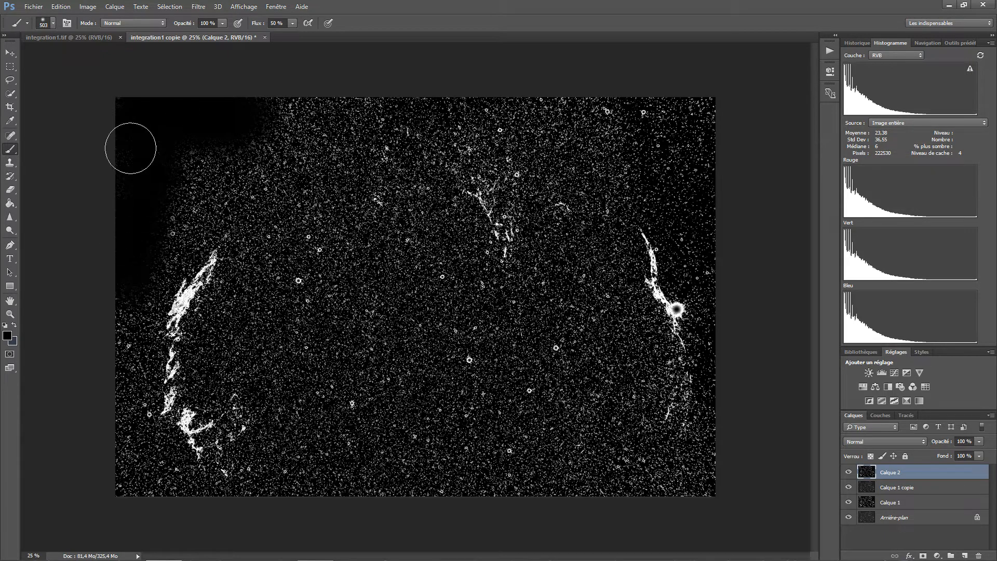
{"action": "mouse_move", "coordinate": [123, 374]}
{"action": "left_mouse_down"}
{"action": "mouse_move", "coordinate": [132, 472]}
{"action": "mouse_move", "coordinate": [176, 513]}
{"action": "mouse_move", "coordinate": [156, 490]}
{"action": "mouse_move", "coordinate": [223, 503]}
{"action": "mouse_move", "coordinate": [274, 497]}
{"action": "mouse_move", "coordinate": [374, 463]}
{"action": "mouse_move", "coordinate": [353, 444]}
{"action": "left_mouse_up"}
{"action": "mouse_move", "coordinate": [364, 328]}
{"action": "left_mouse_down"}
{"action": "mouse_move", "coordinate": [400, 481]}
{"action": "mouse_move", "coordinate": [360, 198]}
{"action": "mouse_move", "coordinate": [338, 374]}
{"action": "mouse_move", "coordinate": [323, 262]}
{"action": "mouse_move", "coordinate": [319, 360]}
{"action": "mouse_move", "coordinate": [304, 119]}
{"action": "mouse_move", "coordinate": [301, 277]}
{"action": "mouse_move", "coordinate": [275, 130]}
{"action": "mouse_move", "coordinate": [209, 148]}
{"action": "mouse_move", "coordinate": [334, 124]}
{"action": "mouse_move", "coordinate": [194, 157]}
{"action": "mouse_move", "coordinate": [255, 162]}
{"action": "mouse_move", "coordinate": [140, 181]}
{"action": "mouse_move", "coordinate": [253, 214]}
{"action": "mouse_move", "coordinate": [198, 191]}
{"action": "mouse_move", "coordinate": [257, 182]}
{"action": "mouse_move", "coordinate": [271, 208]}
{"action": "mouse_move", "coordinate": [269, 295]}
{"action": "mouse_move", "coordinate": [246, 139]}
{"action": "mouse_move", "coordinate": [283, 249]}
{"action": "mouse_move", "coordinate": [285, 340]}
{"action": "mouse_move", "coordinate": [252, 264]}
{"action": "mouse_move", "coordinate": [227, 360]}
{"action": "mouse_move", "coordinate": [237, 295]}
{"action": "mouse_move", "coordinate": [246, 344]}
{"action": "mouse_move", "coordinate": [302, 386]}
{"action": "mouse_move", "coordinate": [318, 438]}
{"action": "mouse_move", "coordinate": [303, 360]}
{"action": "mouse_move", "coordinate": [322, 427]}
{"action": "mouse_move", "coordinate": [359, 489]}
{"action": "mouse_move", "coordinate": [328, 365]}
{"action": "mouse_move", "coordinate": [322, 500]}
{"action": "mouse_move", "coordinate": [305, 431]}
{"action": "mouse_move", "coordinate": [286, 484]}
{"action": "mouse_move", "coordinate": [253, 460]}
{"action": "mouse_move", "coordinate": [269, 458]}
{"action": "mouse_move", "coordinate": [271, 411]}
{"action": "mouse_move", "coordinate": [281, 426]}
{"action": "mouse_move", "coordinate": [288, 384]}
{"action": "mouse_move", "coordinate": [264, 345]}
{"action": "mouse_move", "coordinate": [242, 350]}
{"action": "mouse_move", "coordinate": [220, 384]}
{"action": "mouse_move", "coordinate": [214, 362]}
{"action": "mouse_move", "coordinate": [257, 240]}
{"action": "mouse_move", "coordinate": [239, 186]}
{"action": "mouse_move", "coordinate": [188, 214]}
{"action": "mouse_move", "coordinate": [143, 310]}
{"action": "mouse_move", "coordinate": [120, 390]}
{"action": "mouse_move", "coordinate": [144, 457]}
{"action": "mouse_move", "coordinate": [163, 475]}
{"action": "mouse_move", "coordinate": [403, 542]}
{"action": "left_mouse_up"}
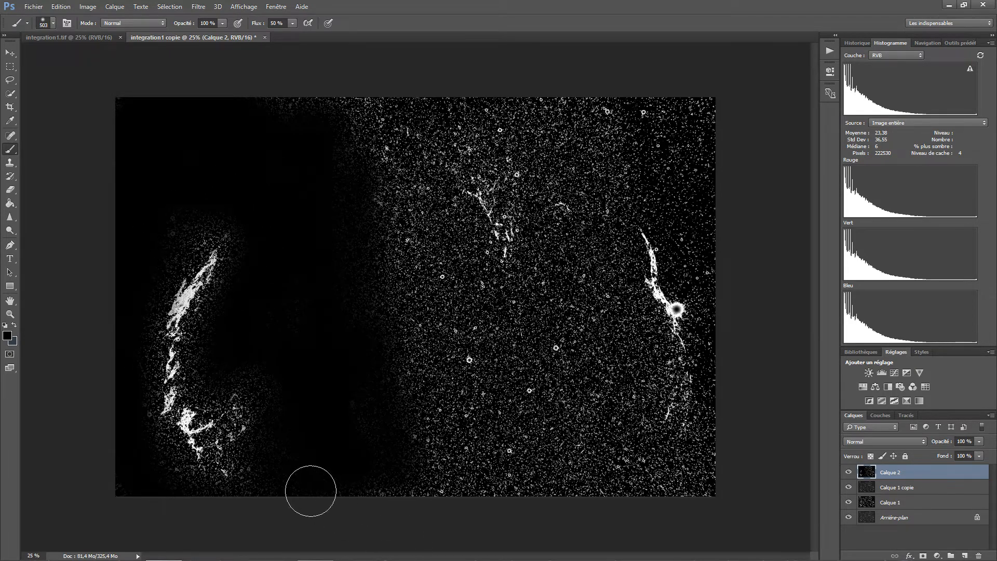
Enlarge the brush to 1514 px and paint black over the stars between the central and right nebulae and in the upper-right corner
{"action": "right_click", "coordinate": [391, 470]}
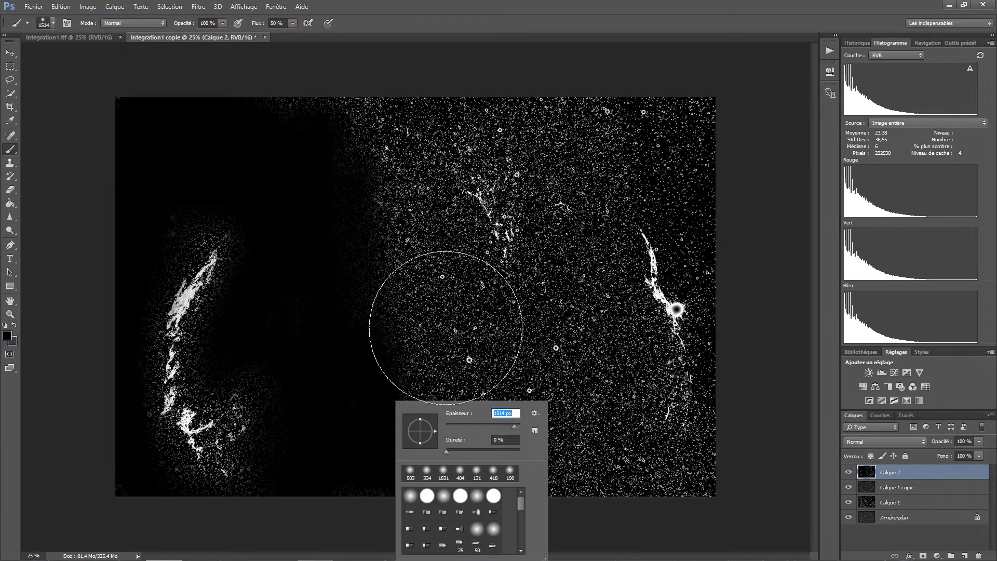
{"action": "left_click", "coordinate": [433, 312]}
{"action": "mouse_move", "coordinate": [427, 438]}
{"action": "left_mouse_down"}
{"action": "mouse_move", "coordinate": [436, 418]}
{"action": "mouse_move", "coordinate": [420, 371]}
{"action": "mouse_move", "coordinate": [449, 428]}
{"action": "mouse_move", "coordinate": [510, 477]}
{"action": "mouse_move", "coordinate": [469, 448]}
{"action": "mouse_move", "coordinate": [519, 410]}
{"action": "mouse_move", "coordinate": [496, 457]}
{"action": "mouse_move", "coordinate": [530, 380]}
{"action": "mouse_move", "coordinate": [504, 441]}
{"action": "mouse_move", "coordinate": [531, 388]}
{"action": "mouse_move", "coordinate": [614, 518]}
{"action": "mouse_move", "coordinate": [570, 449]}
{"action": "mouse_move", "coordinate": [572, 118]}
{"action": "mouse_move", "coordinate": [551, 475]}
{"action": "left_mouse_up"}
{"action": "mouse_move", "coordinate": [357, 63]}
{"action": "left_mouse_down"}
{"action": "mouse_move", "coordinate": [359, 222]}
{"action": "mouse_move", "coordinate": [303, 103]}
{"action": "mouse_move", "coordinate": [354, 234]}
{"action": "mouse_move", "coordinate": [309, 87]}
{"action": "mouse_move", "coordinate": [357, 225]}
{"action": "mouse_move", "coordinate": [396, 287]}
{"action": "mouse_move", "coordinate": [360, 213]}
{"action": "mouse_move", "coordinate": [406, 316]}
{"action": "mouse_move", "coordinate": [492, 447]}
{"action": "mouse_move", "coordinate": [639, 544]}
{"action": "mouse_move", "coordinate": [741, 520]}
{"action": "mouse_move", "coordinate": [670, 527]}
{"action": "left_mouse_up"}
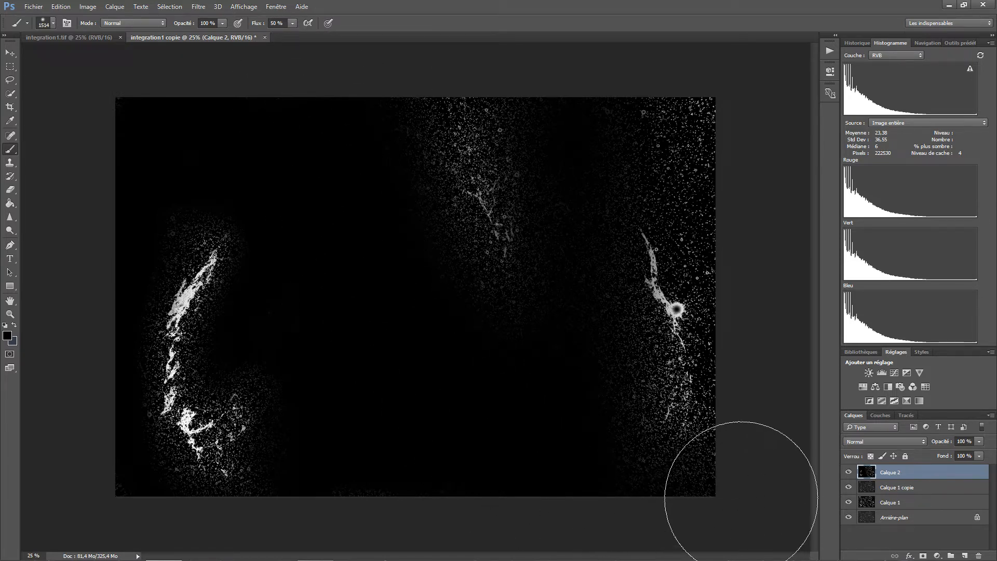
{"action": "mouse_move", "coordinate": [653, 129]}
{"action": "left_mouse_down"}
{"action": "mouse_move", "coordinate": [694, 137]}
{"action": "mouse_move", "coordinate": [616, 111]}
{"action": "mouse_move", "coordinate": [678, 150]}
{"action": "mouse_move", "coordinate": [609, 103]}
{"action": "mouse_move", "coordinate": [640, 114]}
{"action": "mouse_move", "coordinate": [695, 178]}
{"action": "left_mouse_up"}
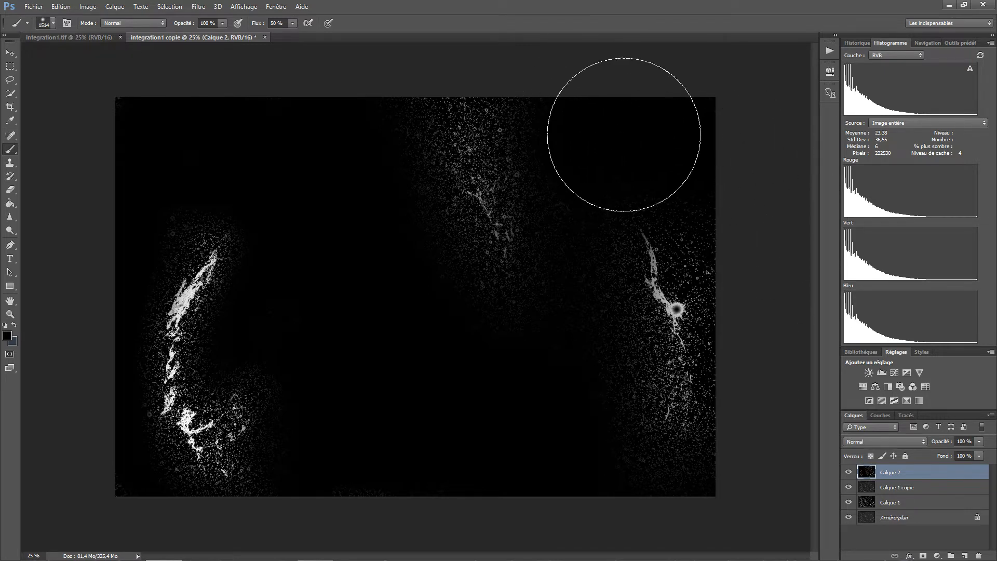
Reduce the soft black brush to 362 px and paint over the stars surrounding the central nebula, keeping its filaments
{"action": "right_click", "coordinate": [625, 129]}
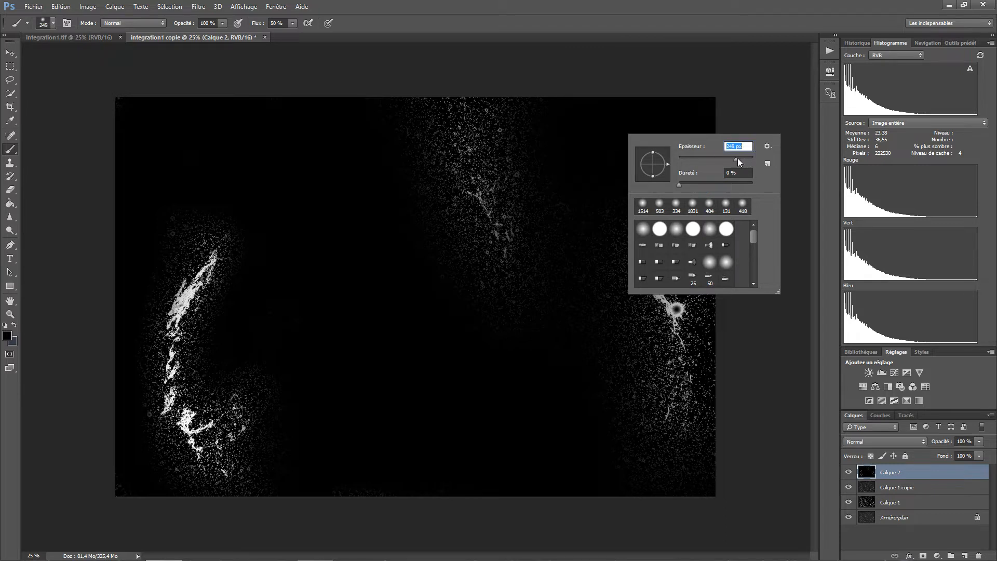
{"action": "left_click_drag", "start_coordinate": [740, 160], "coordinate": [741, 160]}
{"action": "mouse_move", "coordinate": [535, 113]}
{"action": "left_mouse_down"}
{"action": "mouse_move", "coordinate": [530, 153]}
{"action": "mouse_move", "coordinate": [499, 102]}
{"action": "mouse_move", "coordinate": [441, 105]}
{"action": "mouse_move", "coordinate": [456, 115]}
{"action": "mouse_move", "coordinate": [416, 137]}
{"action": "mouse_move", "coordinate": [456, 128]}
{"action": "mouse_move", "coordinate": [411, 177]}
{"action": "mouse_move", "coordinate": [434, 107]}
{"action": "mouse_move", "coordinate": [381, 192]}
{"action": "mouse_move", "coordinate": [411, 118]}
{"action": "mouse_move", "coordinate": [420, 218]}
{"action": "mouse_move", "coordinate": [430, 134]}
{"action": "mouse_move", "coordinate": [443, 220]}
{"action": "mouse_move", "coordinate": [456, 250]}
{"action": "mouse_move", "coordinate": [457, 214]}
{"action": "mouse_move", "coordinate": [492, 301]}
{"action": "mouse_move", "coordinate": [451, 196]}
{"action": "mouse_move", "coordinate": [453, 154]}
{"action": "mouse_move", "coordinate": [489, 148]}
{"action": "mouse_move", "coordinate": [476, 149]}
{"action": "mouse_move", "coordinate": [460, 170]}
{"action": "mouse_move", "coordinate": [503, 130]}
{"action": "mouse_move", "coordinate": [524, 169]}
{"action": "mouse_move", "coordinate": [543, 258]}
{"action": "mouse_move", "coordinate": [534, 174]}
{"action": "mouse_move", "coordinate": [514, 306]}
{"action": "mouse_move", "coordinate": [565, 204]}
{"action": "mouse_move", "coordinate": [545, 317]}
{"action": "left_mouse_up"}
{"action": "mouse_move", "coordinate": [533, 278]}
{"action": "left_mouse_down"}
{"action": "mouse_move", "coordinate": [516, 291]}
{"action": "mouse_move", "coordinate": [422, 281]}
{"action": "mouse_move", "coordinate": [486, 338]}
{"action": "mouse_move", "coordinate": [510, 315]}
{"action": "mouse_move", "coordinate": [554, 170]}
{"action": "mouse_move", "coordinate": [521, 192]}
{"action": "mouse_move", "coordinate": [519, 179]}
{"action": "mouse_move", "coordinate": [521, 206]}
{"action": "mouse_move", "coordinate": [529, 186]}
{"action": "mouse_move", "coordinate": [507, 161]}
{"action": "mouse_move", "coordinate": [448, 193]}
{"action": "left_mouse_up"}
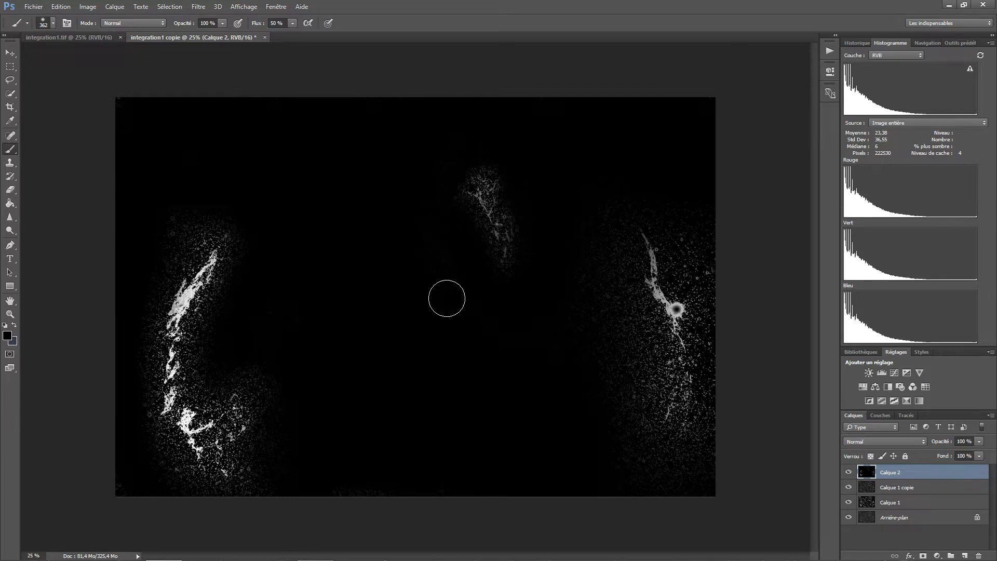
Paint black closely around the left nebula arc and the right nebula, also covering the bright star beside the right one
{"action": "mouse_move", "coordinate": [236, 193]}
{"action": "left_mouse_down"}
{"action": "mouse_move", "coordinate": [172, 250]}
{"action": "mouse_move", "coordinate": [221, 218]}
{"action": "mouse_move", "coordinate": [163, 240]}
{"action": "mouse_move", "coordinate": [224, 215]}
{"action": "mouse_move", "coordinate": [176, 253]}
{"action": "left_mouse_up"}
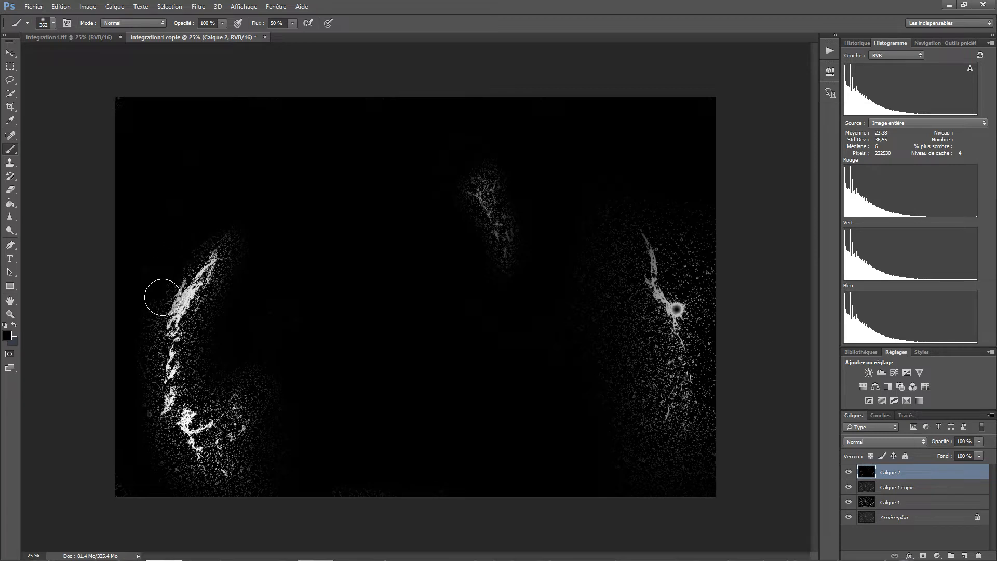
{"action": "mouse_move", "coordinate": [162, 297]}
{"action": "left_mouse_down"}
{"action": "mouse_move", "coordinate": [145, 357]}
{"action": "mouse_move", "coordinate": [152, 292]}
{"action": "mouse_move", "coordinate": [143, 418]}
{"action": "left_mouse_up"}
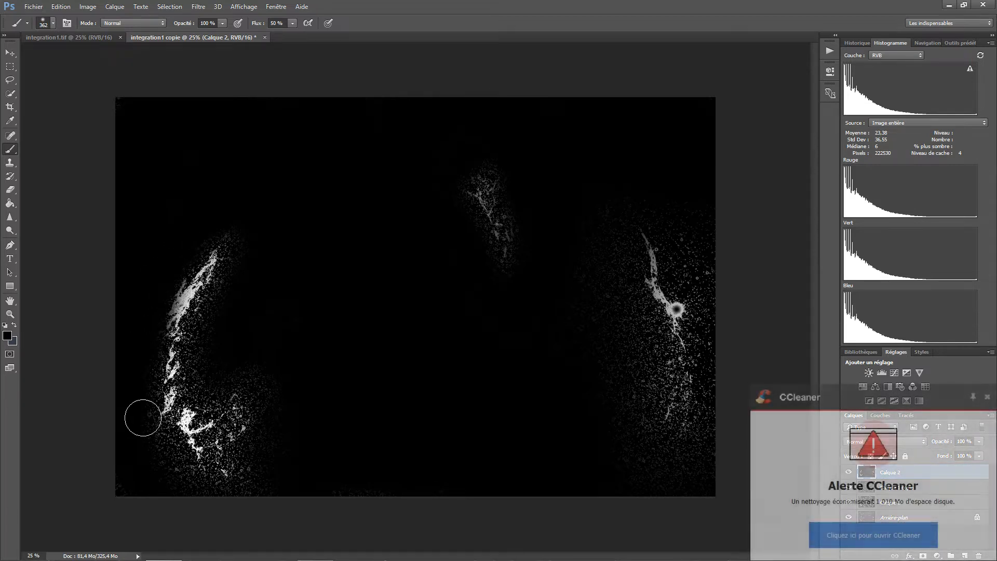
{"action": "left_click", "coordinate": [989, 399]}
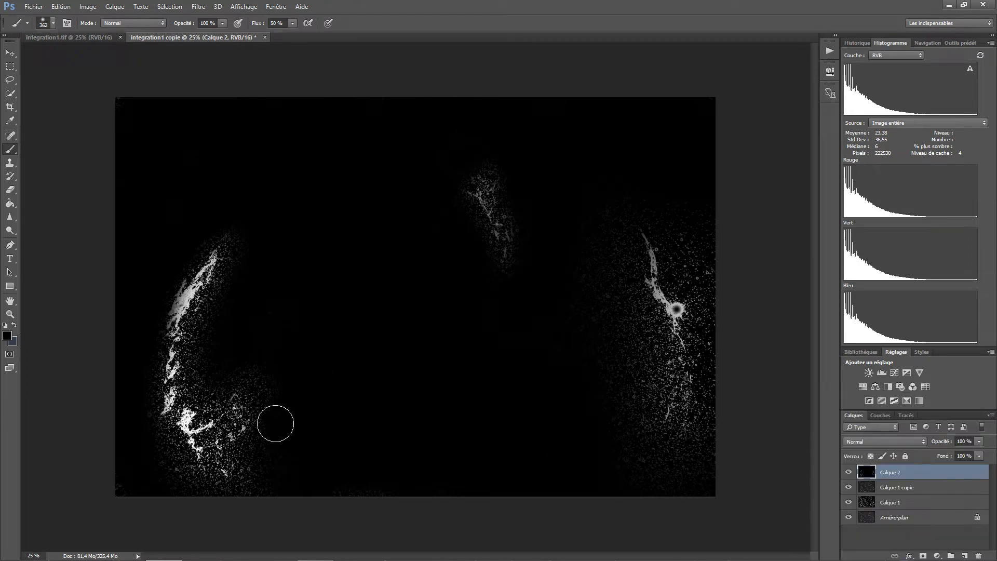
{"action": "mouse_move", "coordinate": [257, 453]}
{"action": "left_mouse_down"}
{"action": "mouse_move", "coordinate": [233, 500]}
{"action": "mouse_move", "coordinate": [202, 495]}
{"action": "mouse_move", "coordinate": [182, 484]}
{"action": "mouse_move", "coordinate": [167, 438]}
{"action": "mouse_move", "coordinate": [183, 507]}
{"action": "mouse_move", "coordinate": [165, 451]}
{"action": "left_mouse_up"}
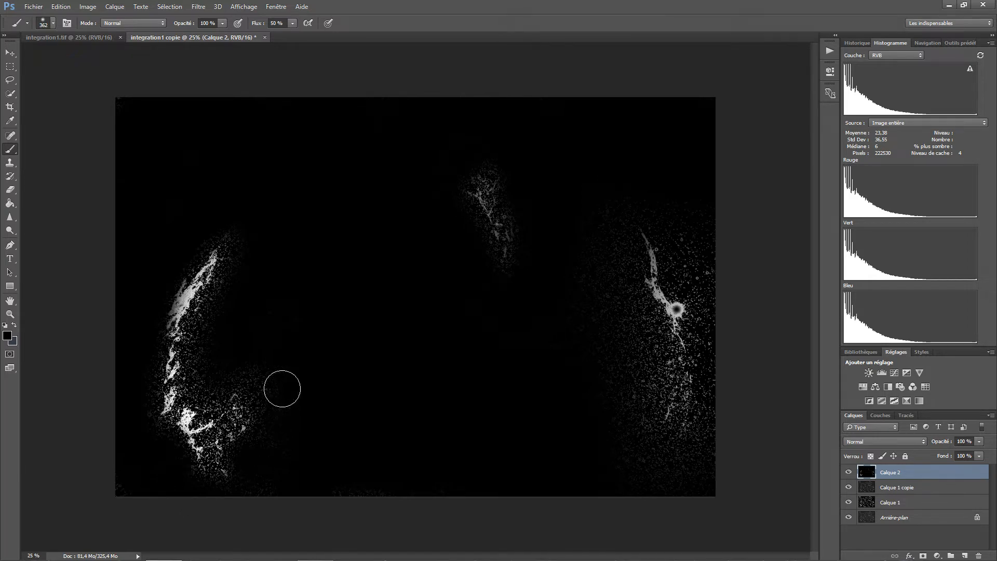
{"action": "mouse_move", "coordinate": [262, 391]}
{"action": "left_mouse_down"}
{"action": "mouse_move", "coordinate": [276, 423]}
{"action": "mouse_move", "coordinate": [245, 376]}
{"action": "mouse_move", "coordinate": [206, 370]}
{"action": "mouse_move", "coordinate": [201, 390]}
{"action": "mouse_move", "coordinate": [203, 336]}
{"action": "mouse_move", "coordinate": [247, 229]}
{"action": "mouse_move", "coordinate": [294, 300]}
{"action": "left_mouse_up"}
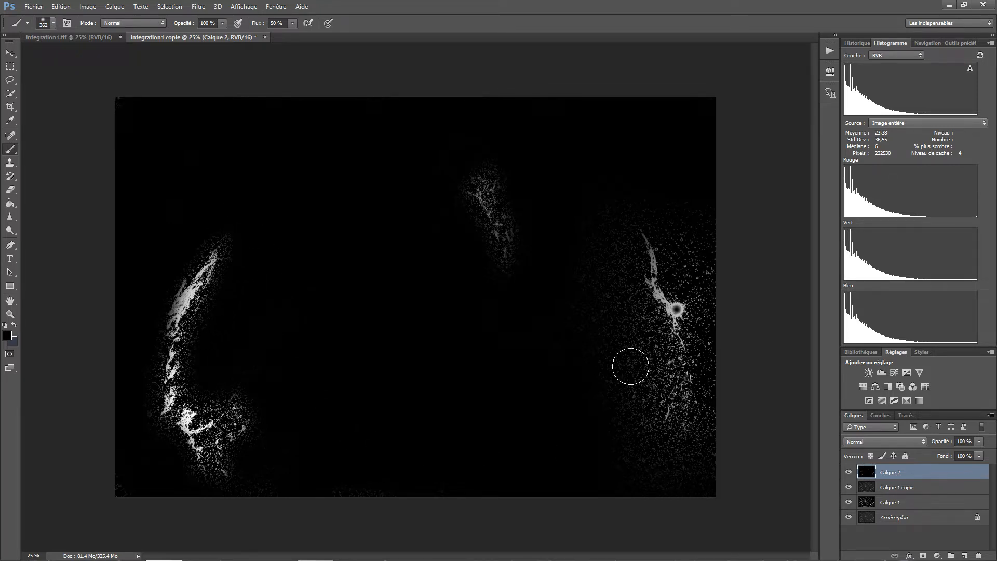
{"action": "mouse_move", "coordinate": [631, 367]}
{"action": "left_mouse_down"}
{"action": "mouse_move", "coordinate": [620, 396]}
{"action": "mouse_move", "coordinate": [617, 269]}
{"action": "mouse_move", "coordinate": [596, 264]}
{"action": "mouse_move", "coordinate": [598, 346]}
{"action": "mouse_move", "coordinate": [627, 297]}
{"action": "mouse_move", "coordinate": [644, 343]}
{"action": "mouse_move", "coordinate": [647, 328]}
{"action": "mouse_move", "coordinate": [666, 365]}
{"action": "mouse_move", "coordinate": [653, 368]}
{"action": "mouse_move", "coordinate": [641, 429]}
{"action": "mouse_move", "coordinate": [655, 450]}
{"action": "mouse_move", "coordinate": [659, 434]}
{"action": "mouse_move", "coordinate": [677, 481]}
{"action": "mouse_move", "coordinate": [716, 434]}
{"action": "mouse_move", "coordinate": [710, 390]}
{"action": "mouse_move", "coordinate": [711, 457]}
{"action": "mouse_move", "coordinate": [716, 298]}
{"action": "mouse_move", "coordinate": [713, 334]}
{"action": "mouse_move", "coordinate": [672, 230]}
{"action": "mouse_move", "coordinate": [649, 218]}
{"action": "mouse_move", "coordinate": [694, 252]}
{"action": "mouse_move", "coordinate": [714, 211]}
{"action": "mouse_move", "coordinate": [707, 332]}
{"action": "mouse_move", "coordinate": [686, 298]}
{"action": "mouse_move", "coordinate": [709, 336]}
{"action": "left_mouse_up"}
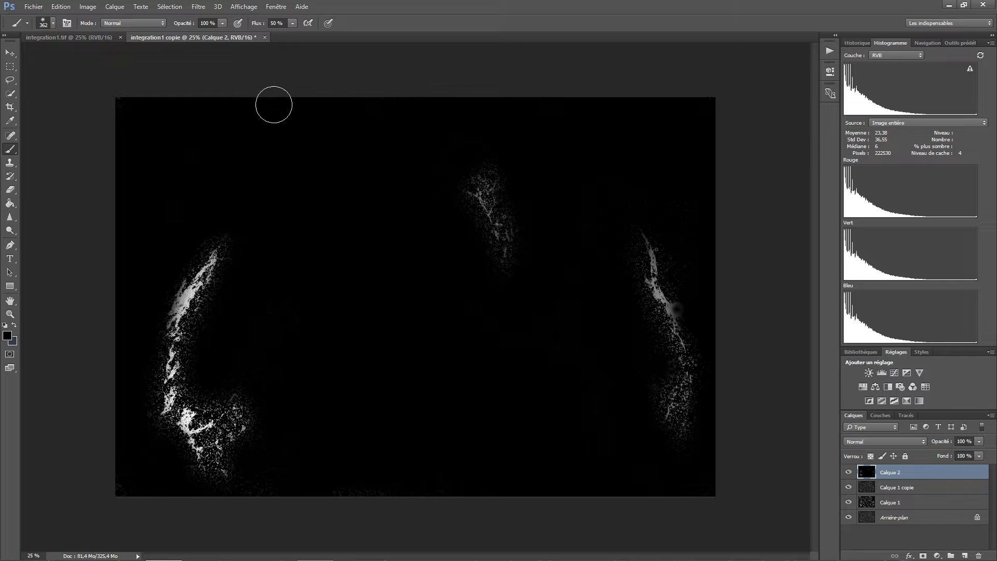
Apply a Gaussian Blur with a 4.0-pixel radius to the Calque 2 mask image, and copy the whole canvas
{"action": "left_click", "coordinate": [200, 7]}
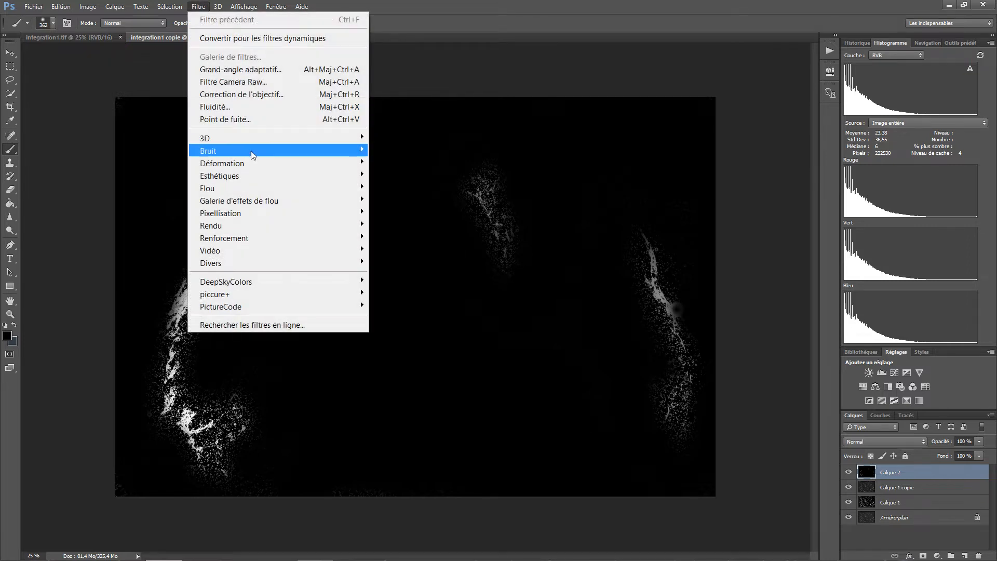
{"action": "mouse_move", "coordinate": [254, 185]}
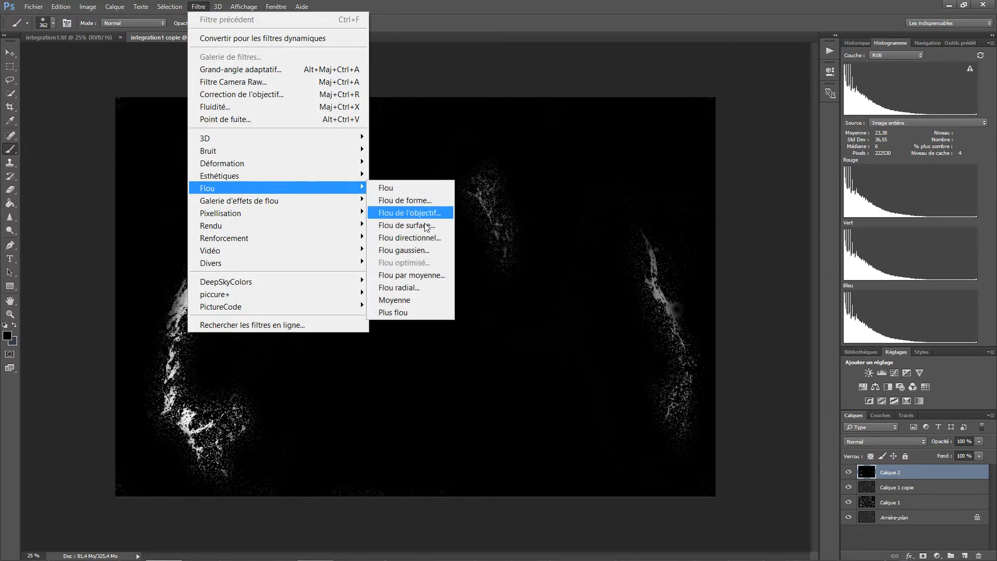
{"action": "left_click", "coordinate": [418, 251]}
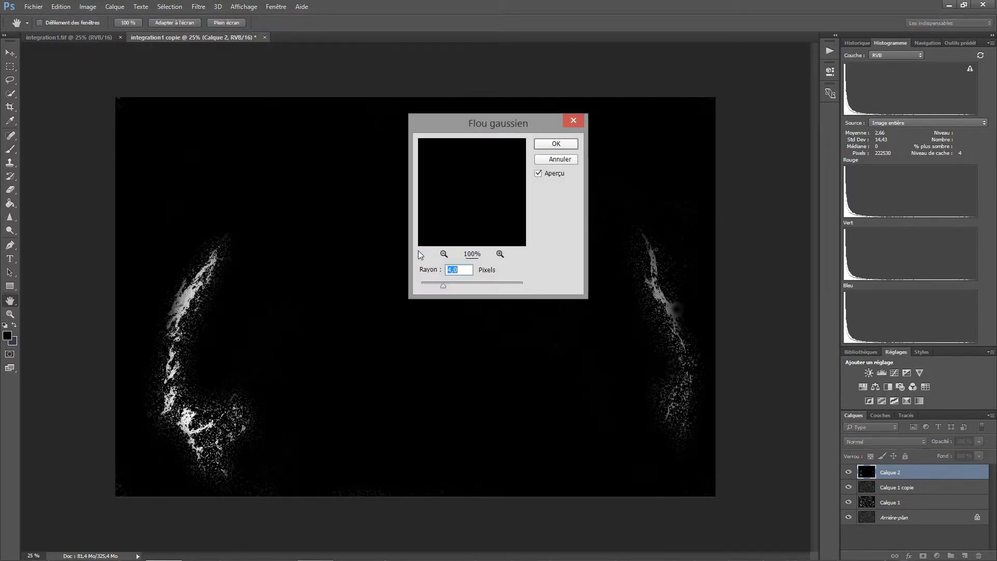
{"action": "left_click", "coordinate": [557, 143]}
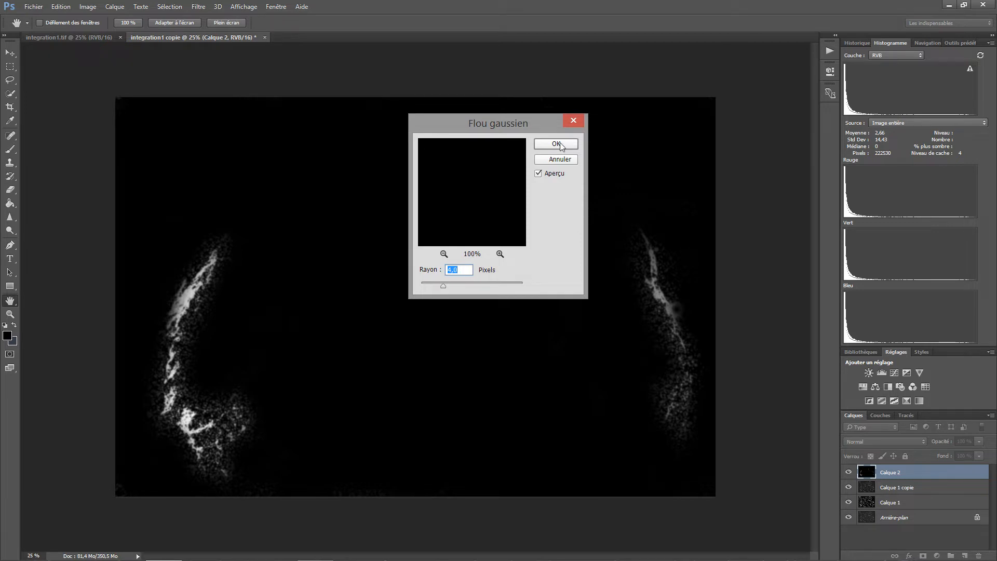
{"action": "key", "text": "b"}
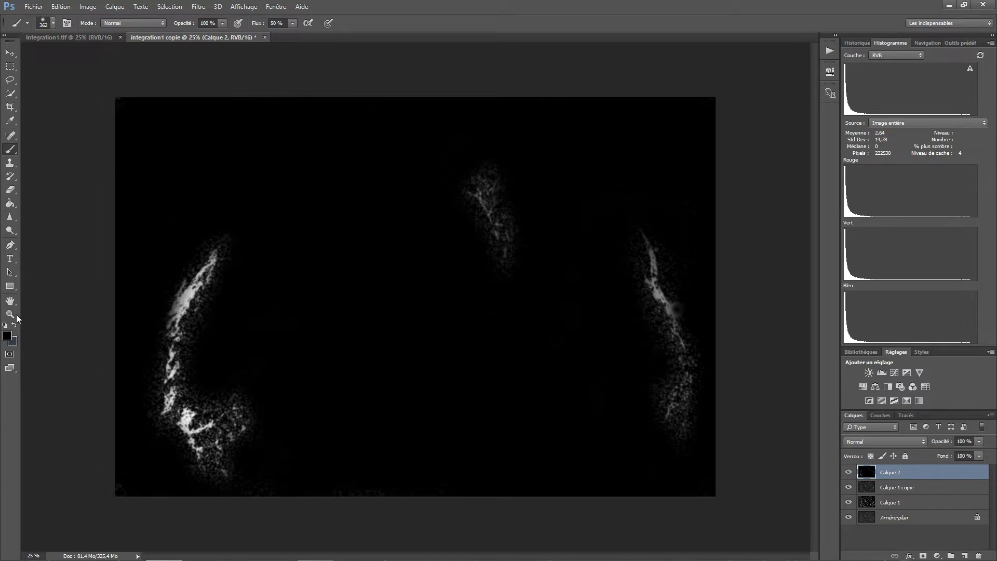
{"action": "left_click", "coordinate": [10, 314]}
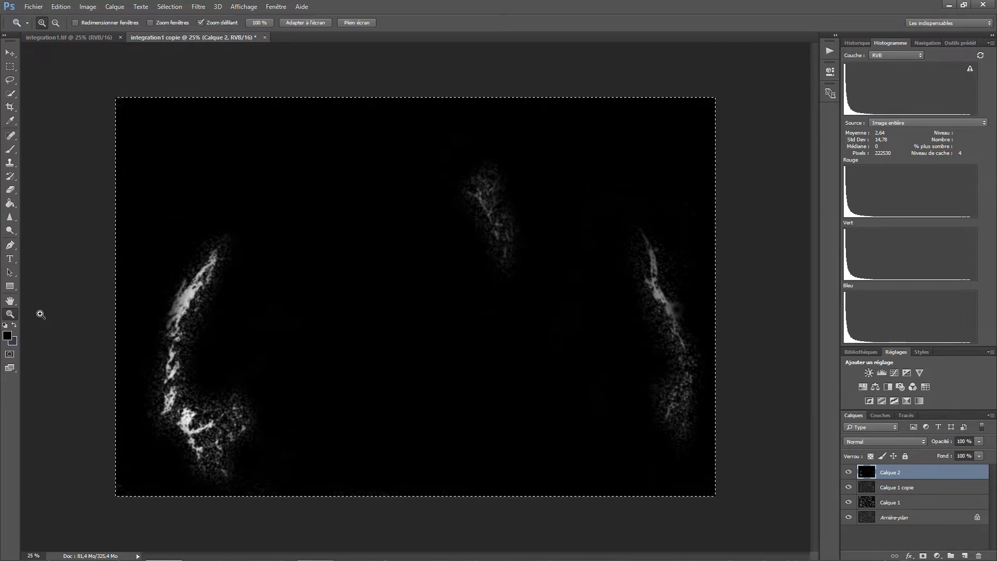
Switch to integration1.tif, duplicate its background layer and add a white layer mask to the duplicate
{"action": "left_click", "coordinate": [85, 36]}
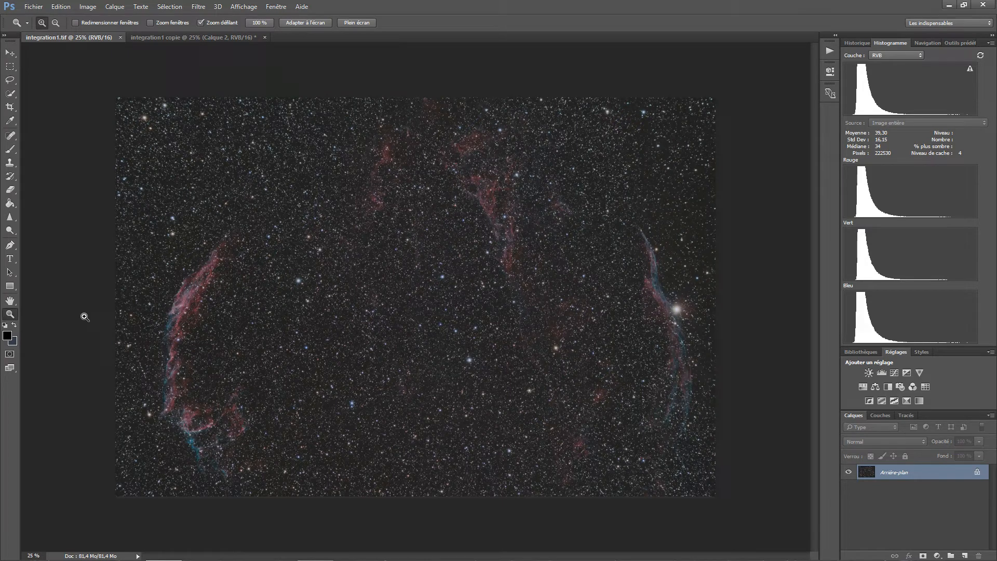
{"action": "key", "text": "ctrl+v"}
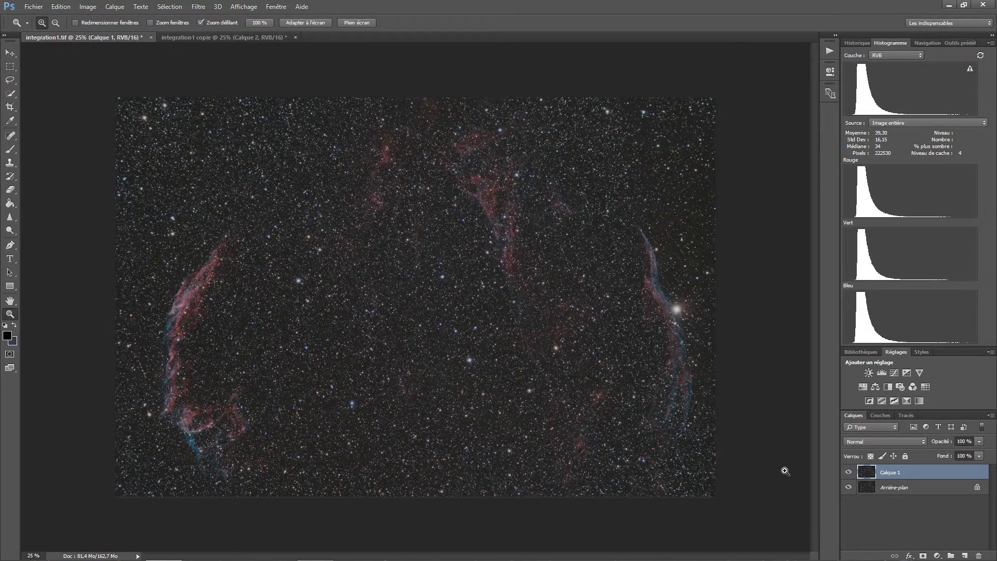
{"action": "left_click", "coordinate": [924, 555]}
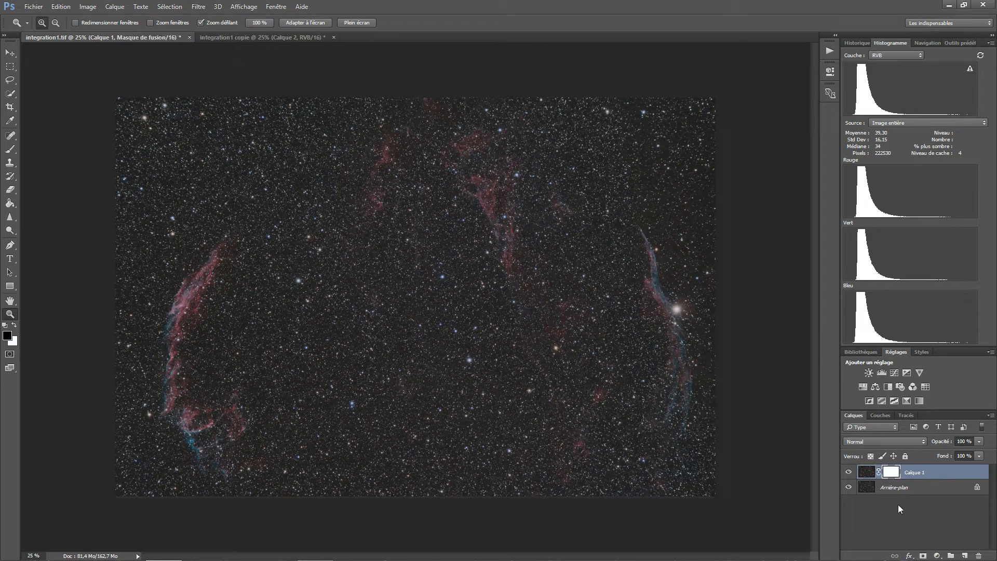
Paste the copied nebula image into the layer mask of Calque 1, deselect, and make the layer's image active again
{"action": "left_click", "coordinate": [893, 476], "text": "alt"}
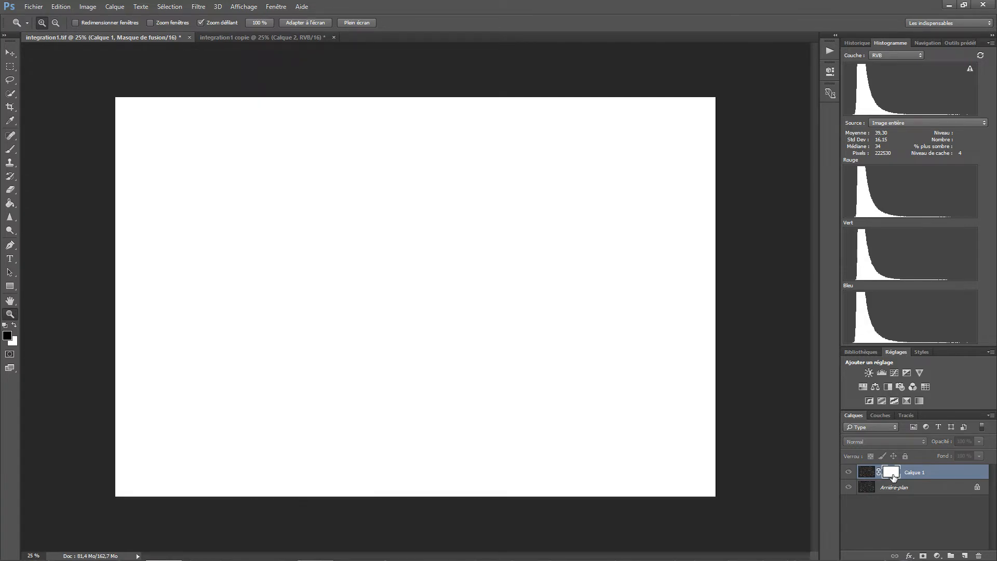
{"action": "key", "text": "ctrl+a"}
{"action": "key", "text": "ctrl+v"}
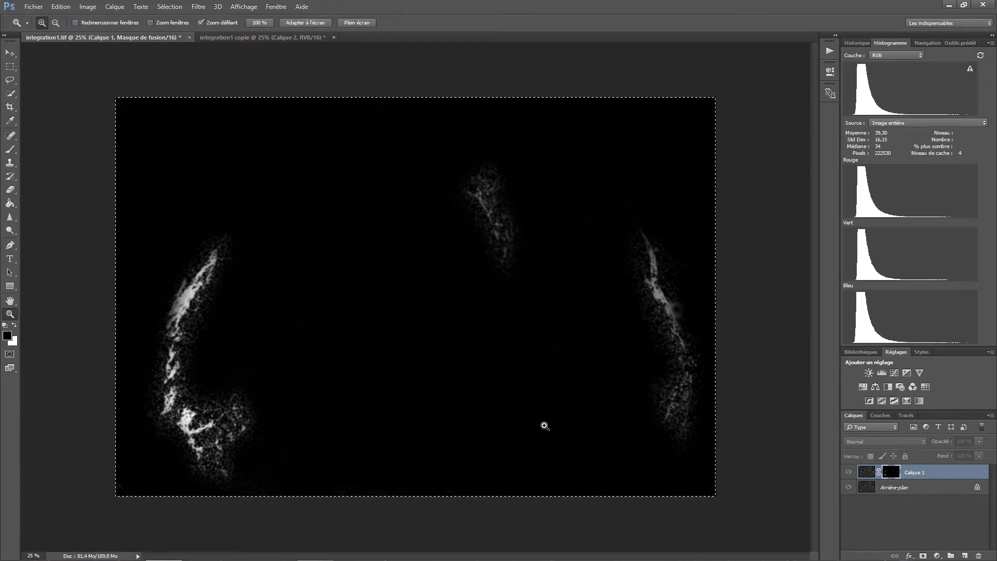
{"action": "key", "text": "ctrl+d"}
{"action": "left_click", "coordinate": [864, 474]}
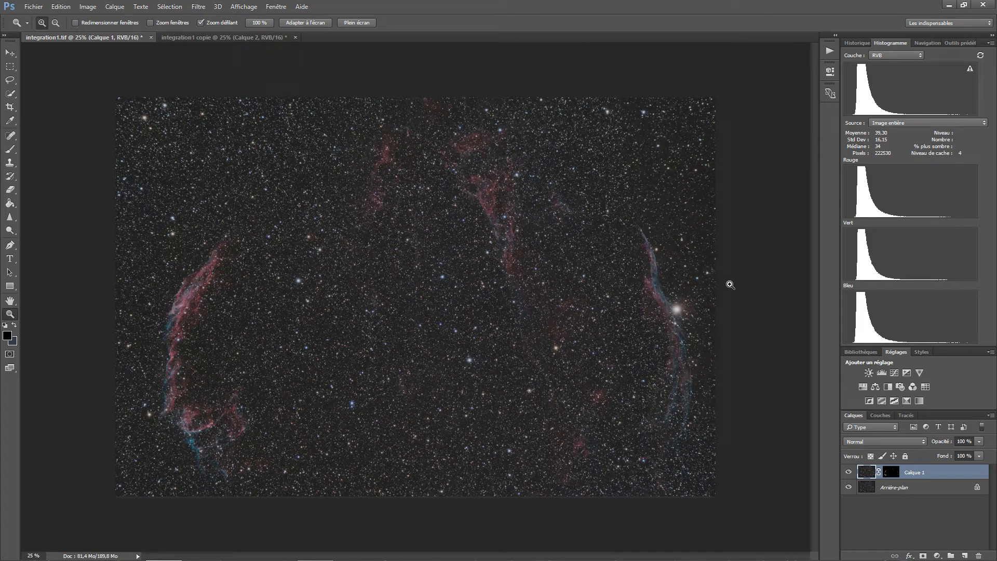
Open the High Pass filter for the image of layer Calque 1
{"action": "left_click", "coordinate": [407, 326]}
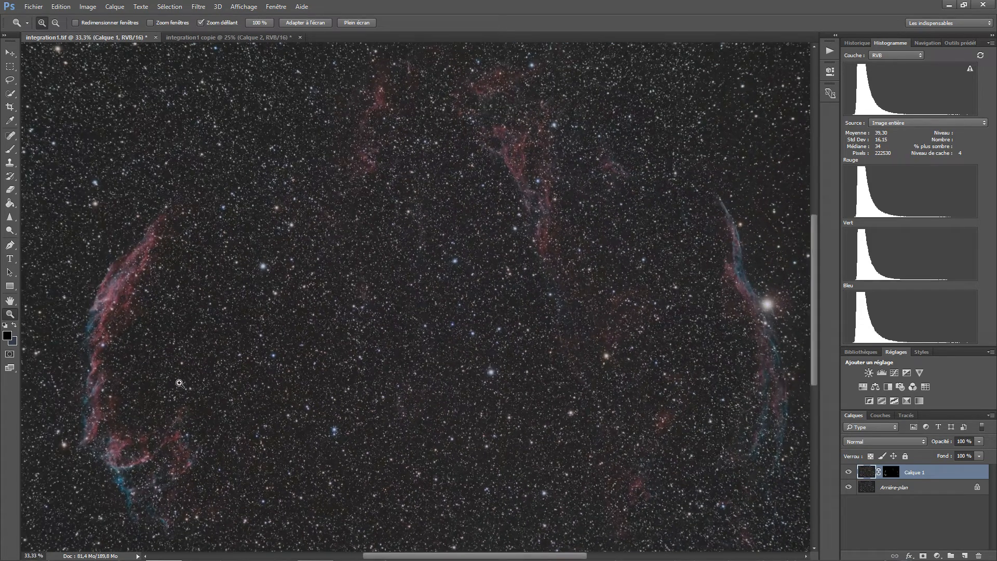
{"action": "scroll", "coordinate": [180, 383], "scroll_direction": "left", "scroll_amount": 2}
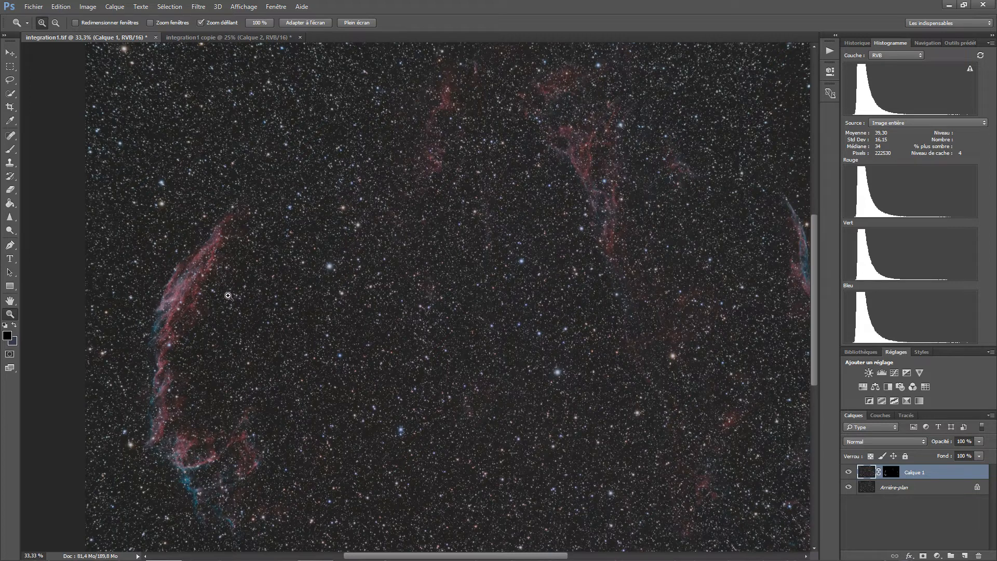
{"action": "scroll", "coordinate": [228, 296], "scroll_direction": "down", "scroll_amount": 2}
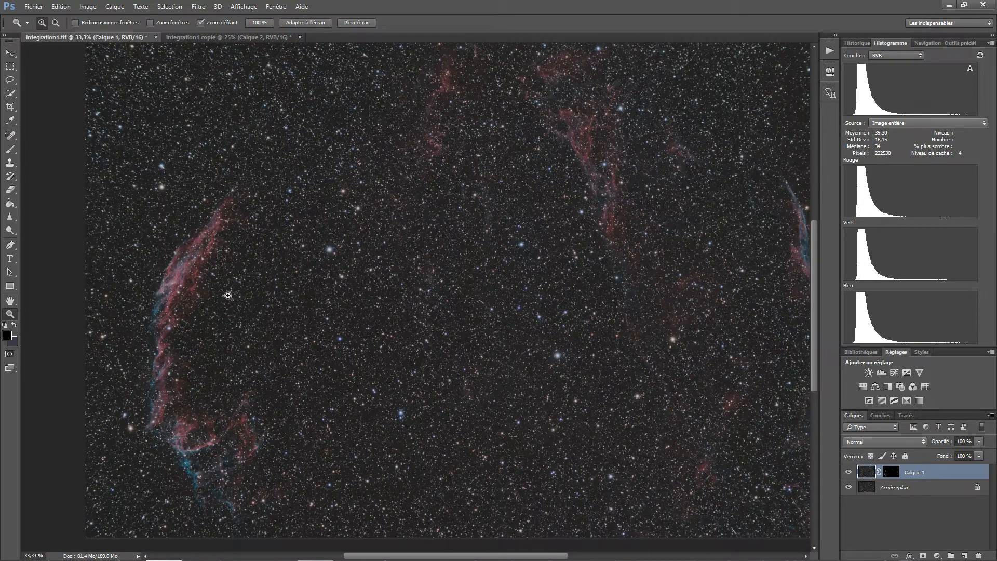
{"action": "left_click", "coordinate": [209, 444]}
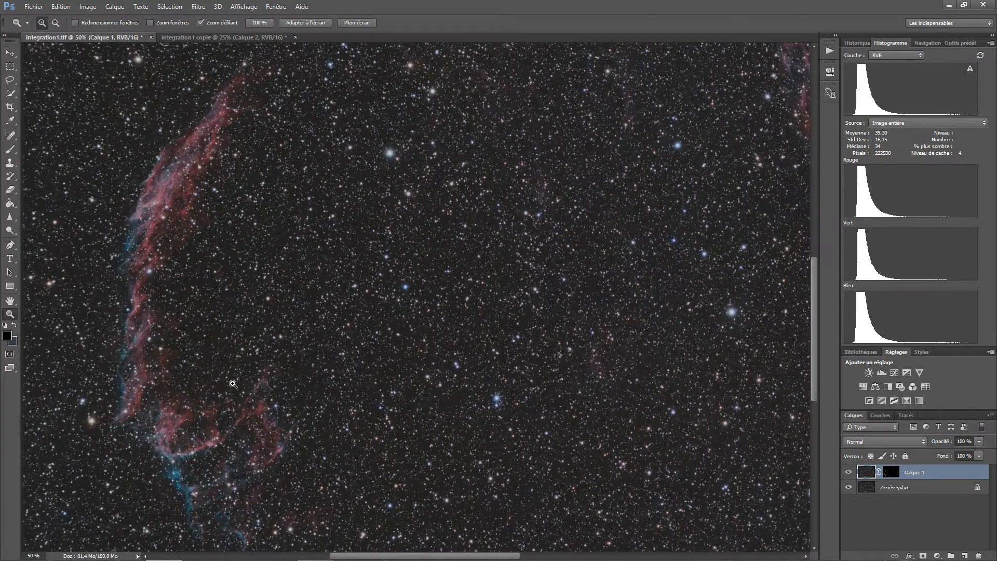
{"action": "left_click", "coordinate": [171, 202]}
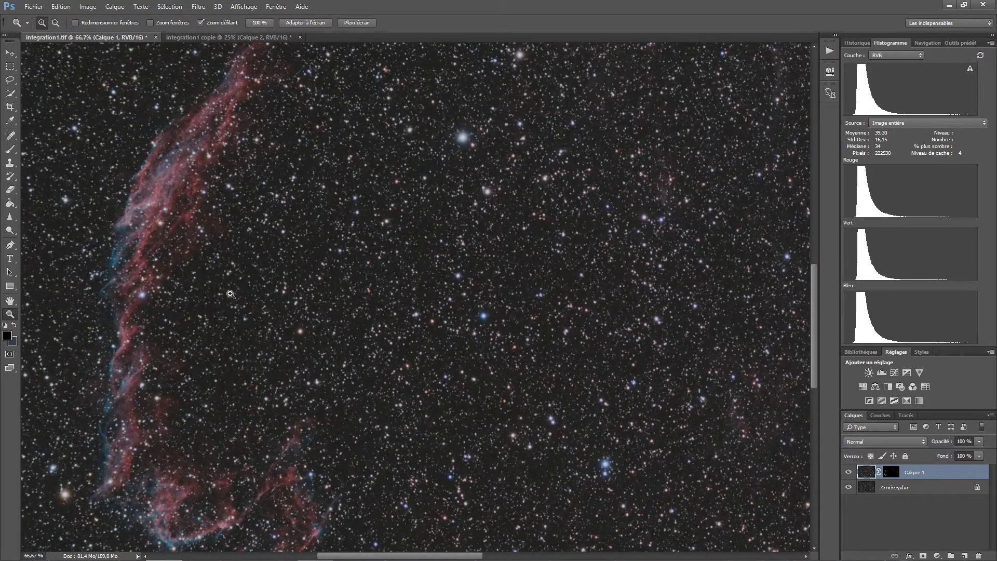
{"action": "left_click", "coordinate": [199, 7]}
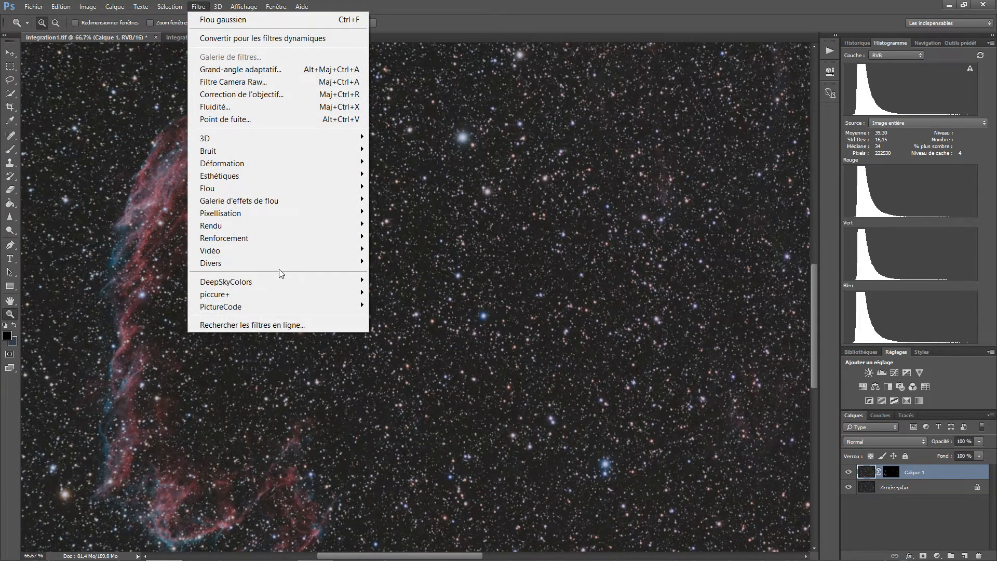
{"action": "mouse_move", "coordinate": [282, 258]}
{"action": "left_click", "coordinate": [410, 301]}
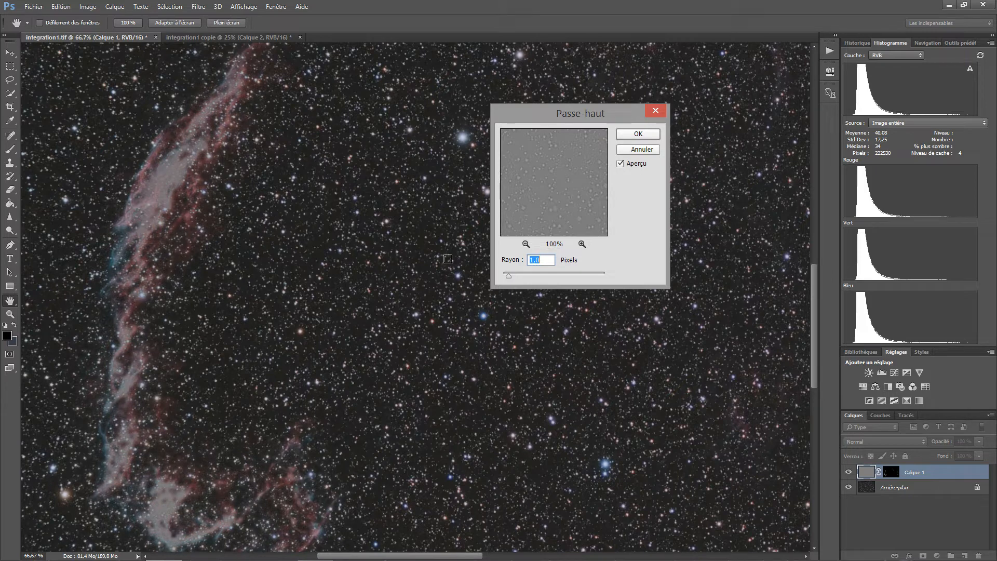
Fine-tune the High Pass radius while checking the nebula filaments in the filter preview, and apply the filter
{"action": "left_click", "coordinate": [555, 188]}
{"action": "left_click_drag", "start_coordinate": [555, 188], "coordinate": [677, 178]}
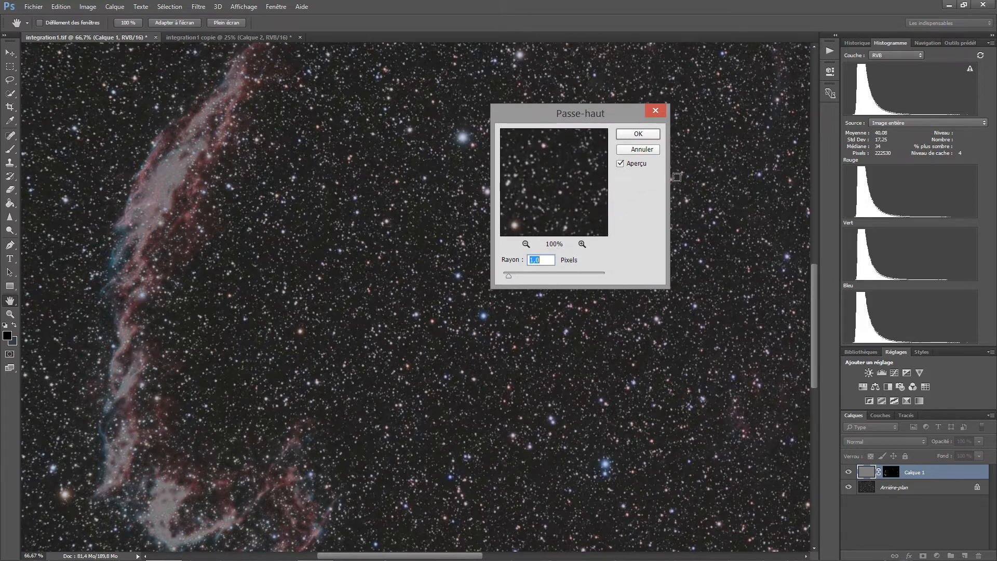
{"action": "left_click", "coordinate": [133, 245]}
{"action": "left_click_drag", "start_coordinate": [547, 180], "coordinate": [546, 126]}
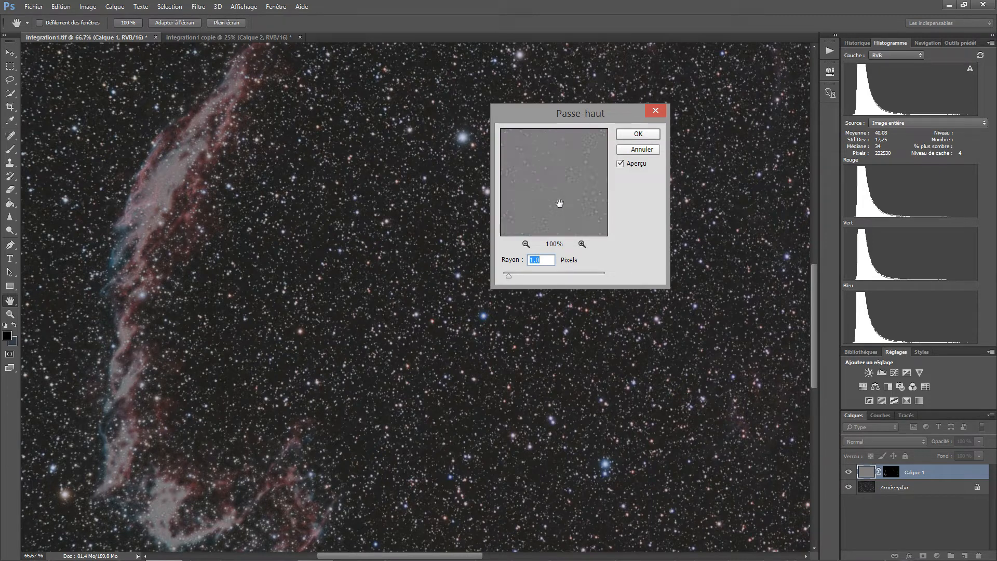
{"action": "left_click_drag", "start_coordinate": [559, 203], "coordinate": [557, 158]}
{"action": "left_click_drag", "start_coordinate": [514, 277], "coordinate": [510, 276]}
{"action": "left_click_drag", "start_coordinate": [530, 206], "coordinate": [535, 154]}
{"action": "left_click_drag", "start_coordinate": [579, 220], "coordinate": [538, 135]}
{"action": "left_click_drag", "start_coordinate": [510, 276], "coordinate": [513, 276]}
{"action": "left_click", "coordinate": [632, 133]}
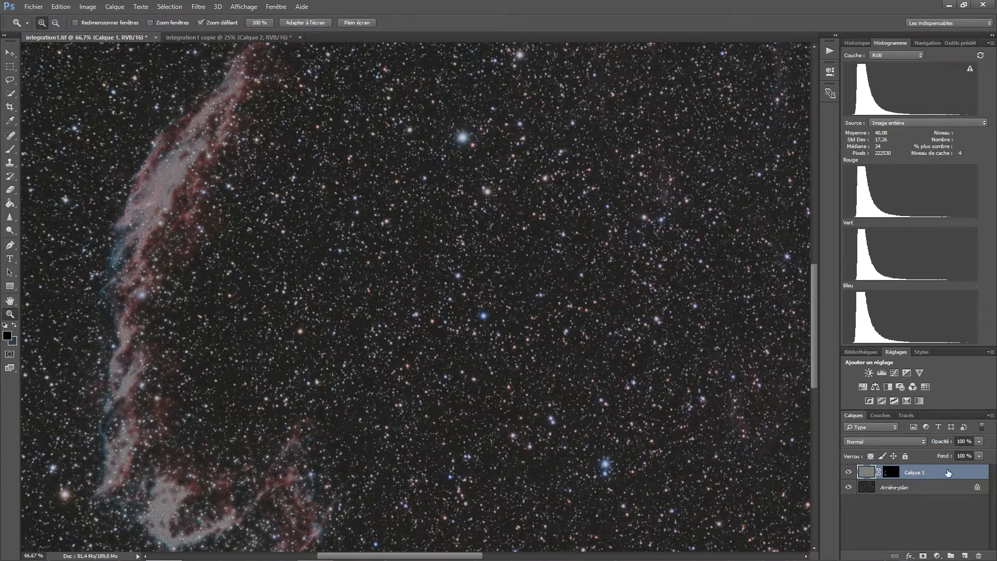
Set the blending mode of Calque 1 to Incrustation (Overlay) and compare the nebula with the layer hidden and shown
{"action": "left_click", "coordinate": [877, 441]}
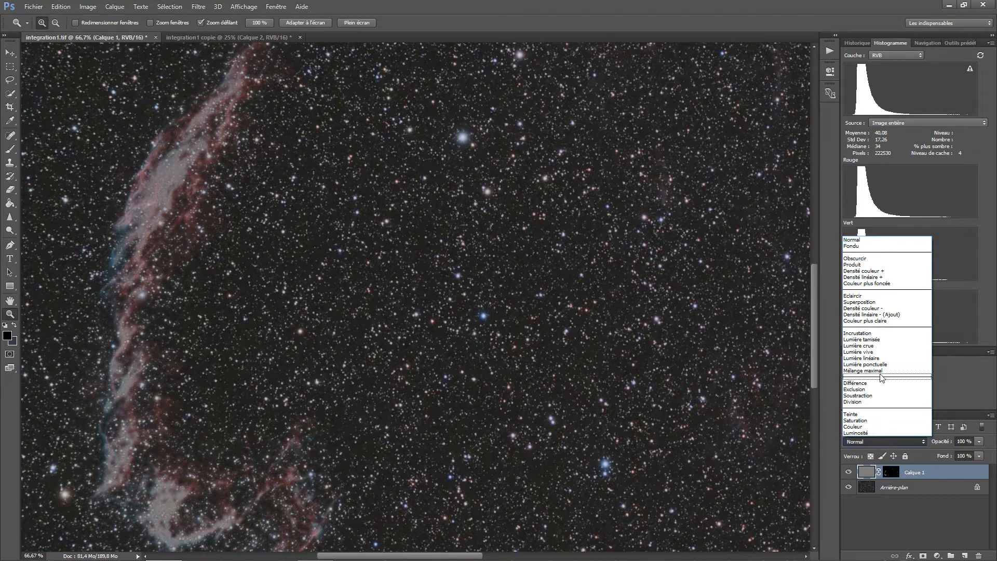
{"action": "left_click", "coordinate": [881, 335]}
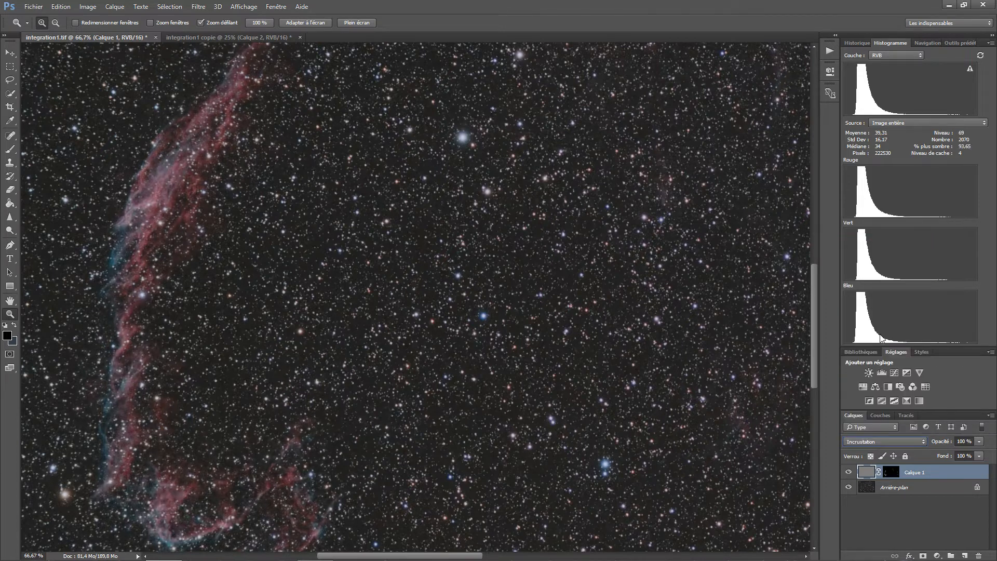
{"action": "left_click", "coordinate": [164, 297]}
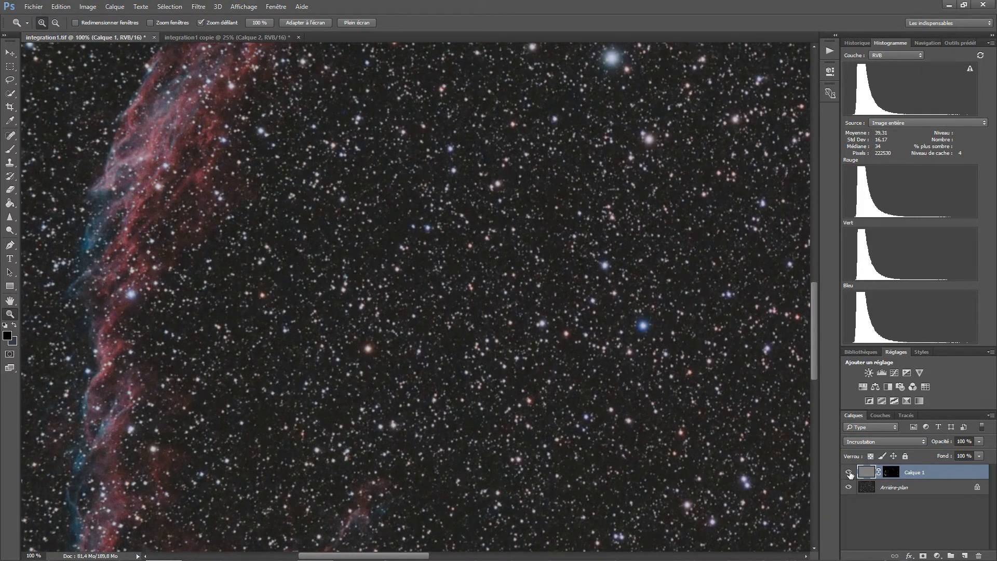
{"action": "left_click", "coordinate": [848, 472]}
{"action": "left_click", "coordinate": [849, 472]}
{"action": "left_click", "coordinate": [850, 472]}
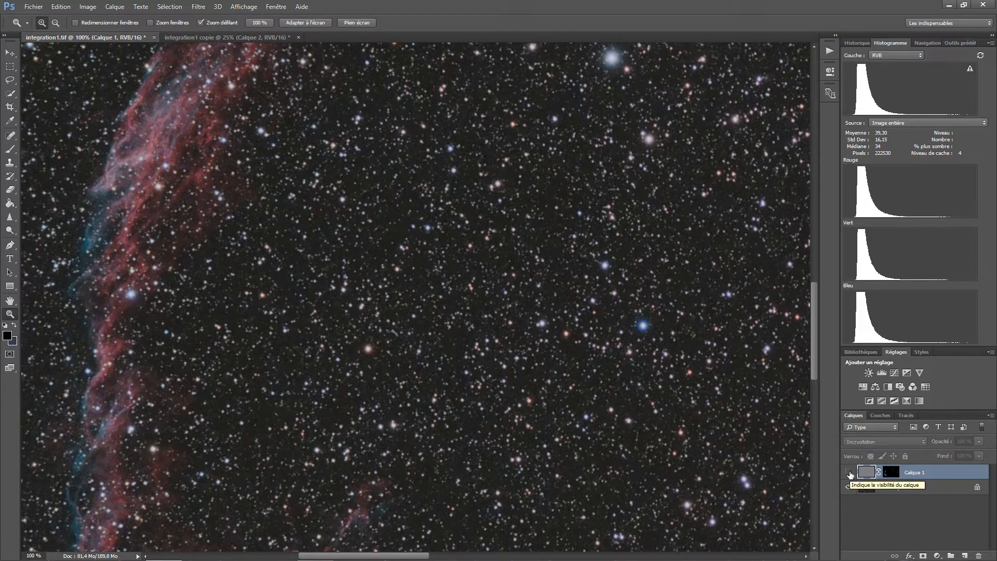
{"action": "left_click", "coordinate": [849, 472]}
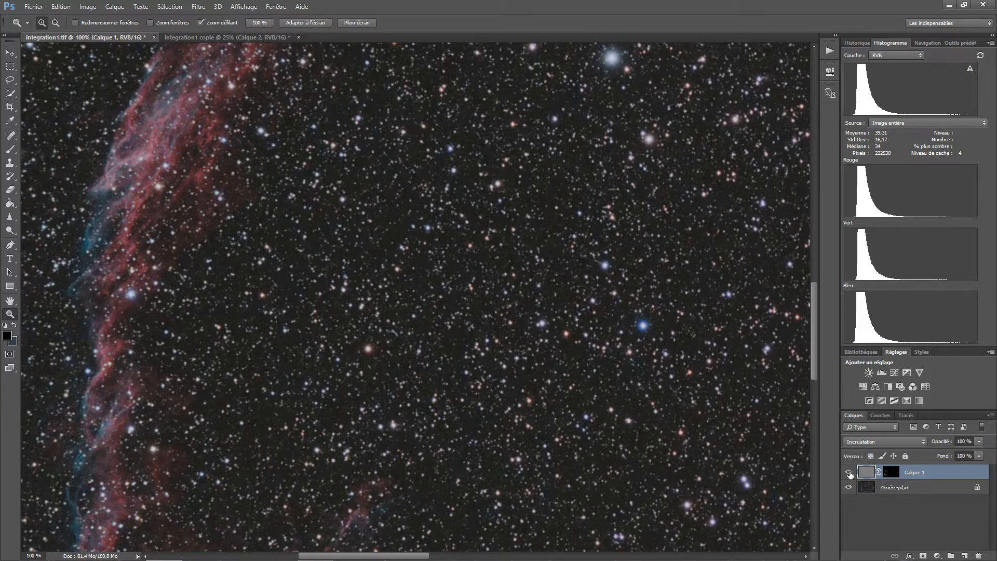
Compare the lower part of the left nebula arc with Calque 1 hidden and shown
{"action": "scroll", "coordinate": [281, 428], "scroll_direction": "down", "scroll_amount": 1}
{"action": "scroll", "coordinate": [281, 428], "scroll_direction": "down", "scroll_amount": 8}
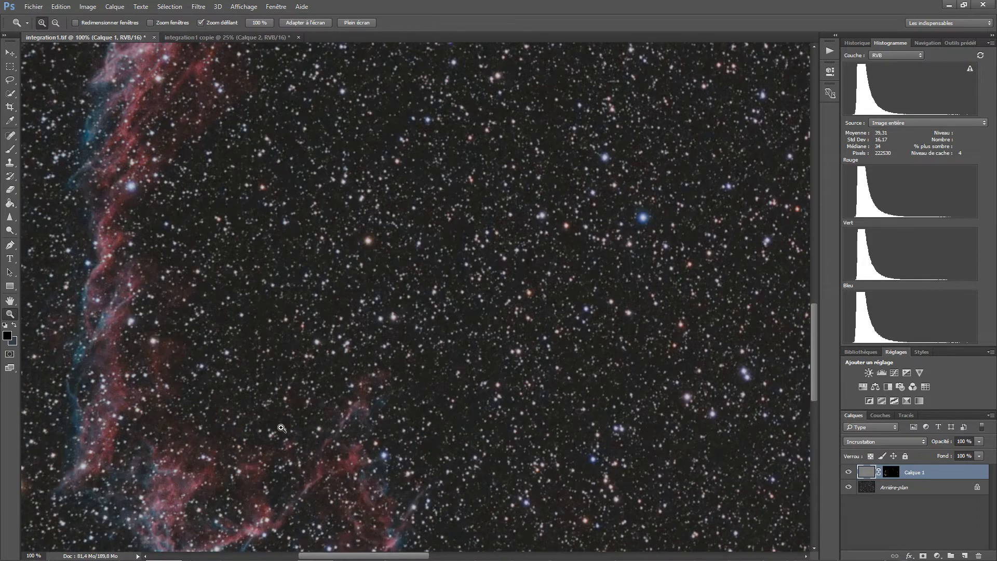
{"action": "scroll", "coordinate": [281, 428], "scroll_direction": "down", "scroll_amount": 2}
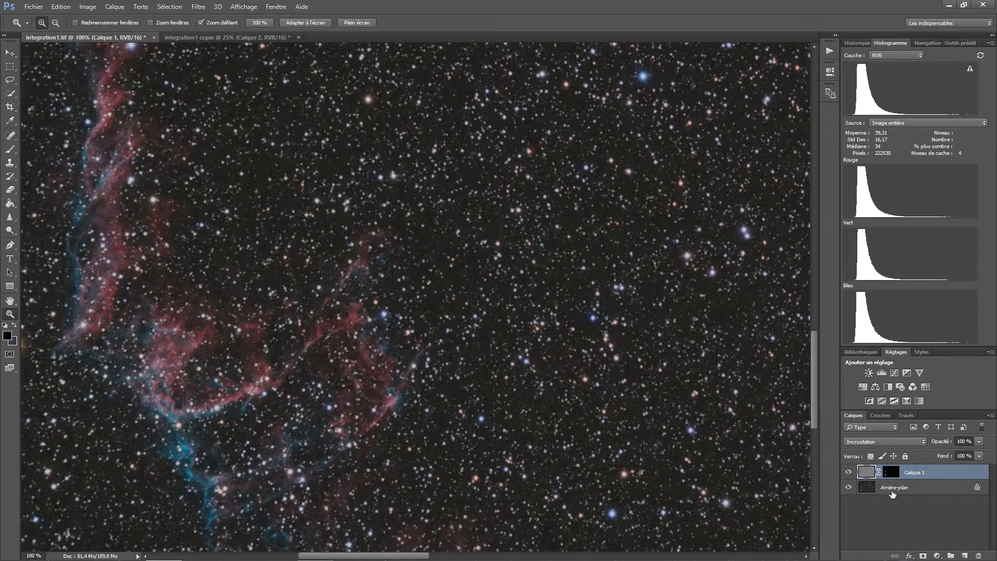
{"action": "left_click", "coordinate": [849, 473]}
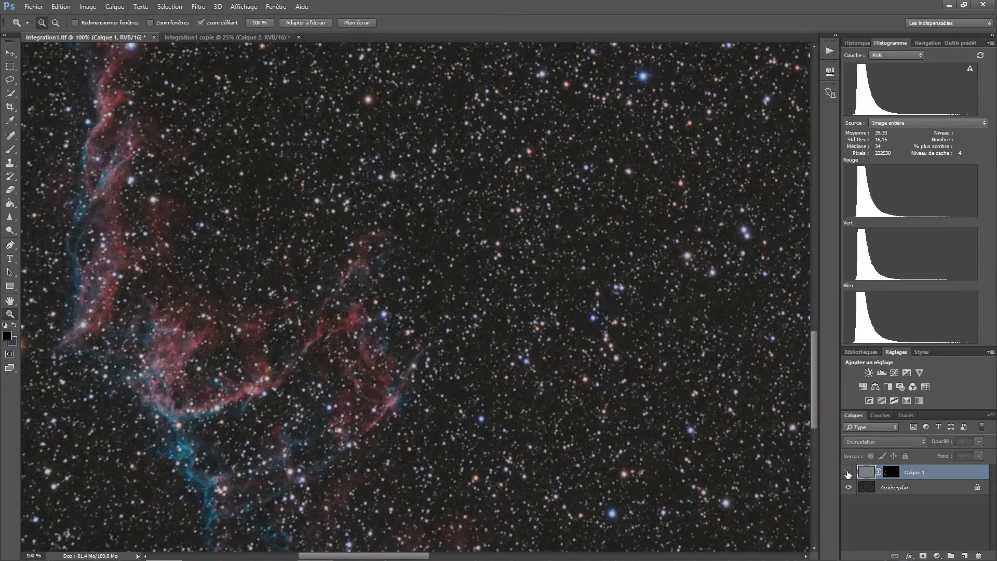
{"action": "left_click", "coordinate": [848, 472]}
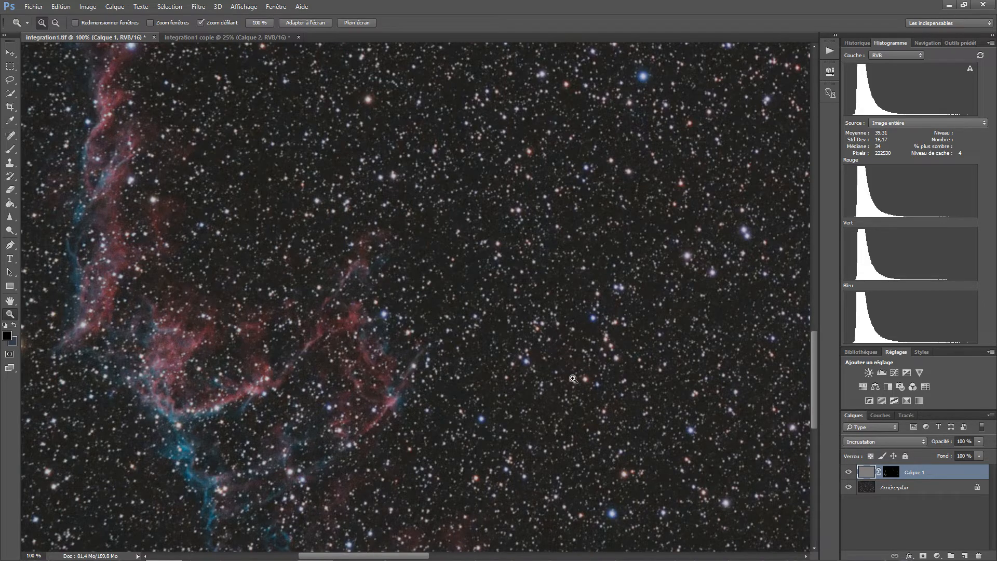
Compare the nebula filament beside the bright star on the image's right side with Calque 1 hidden and shown
{"action": "left_click", "coordinate": [574, 378], "text": "alt"}
{"action": "left_click", "coordinate": [573, 379], "text": "alt"}
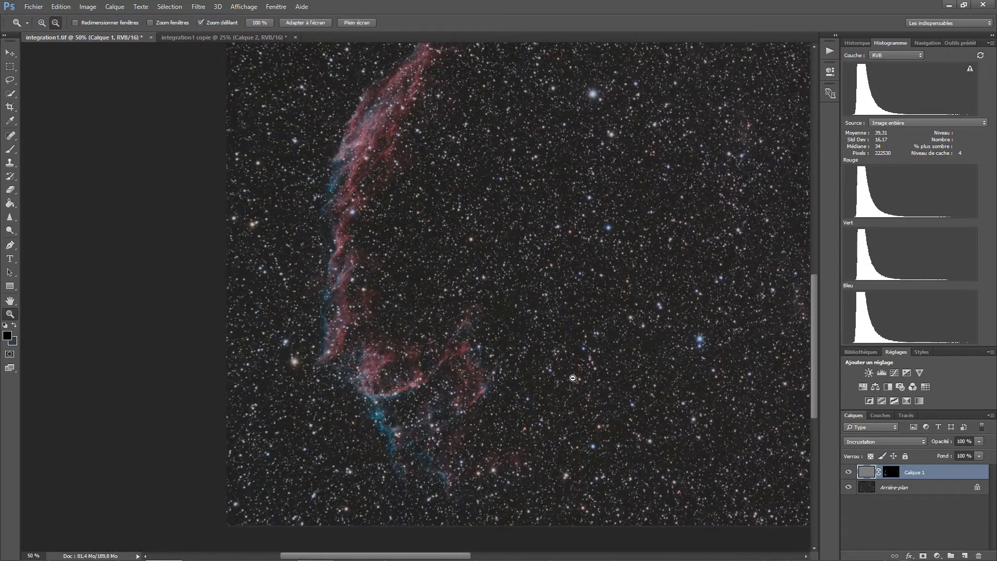
{"action": "left_click", "coordinate": [574, 379], "text": "alt"}
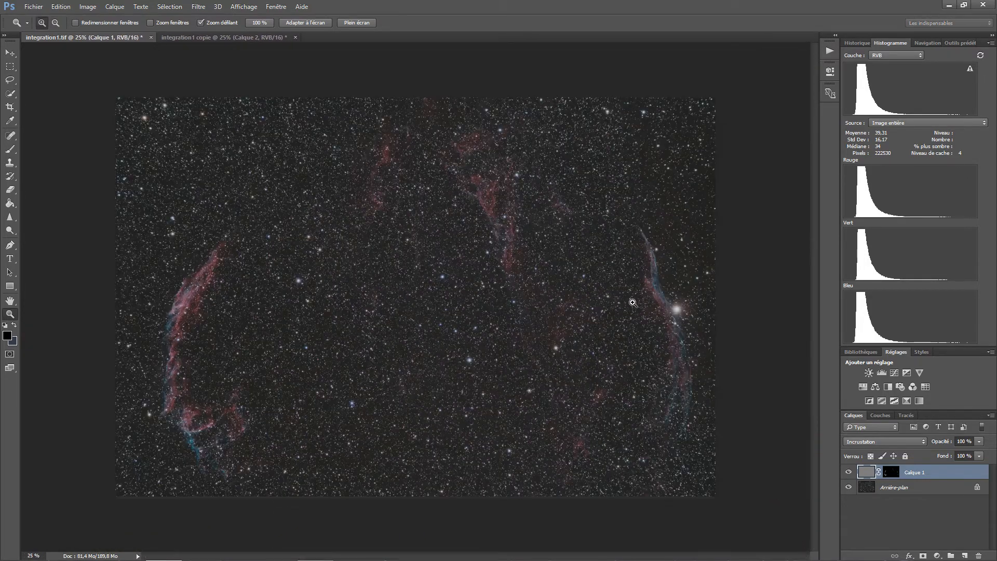
{"action": "left_click_drag", "start_coordinate": [654, 291], "coordinate": [678, 250]}
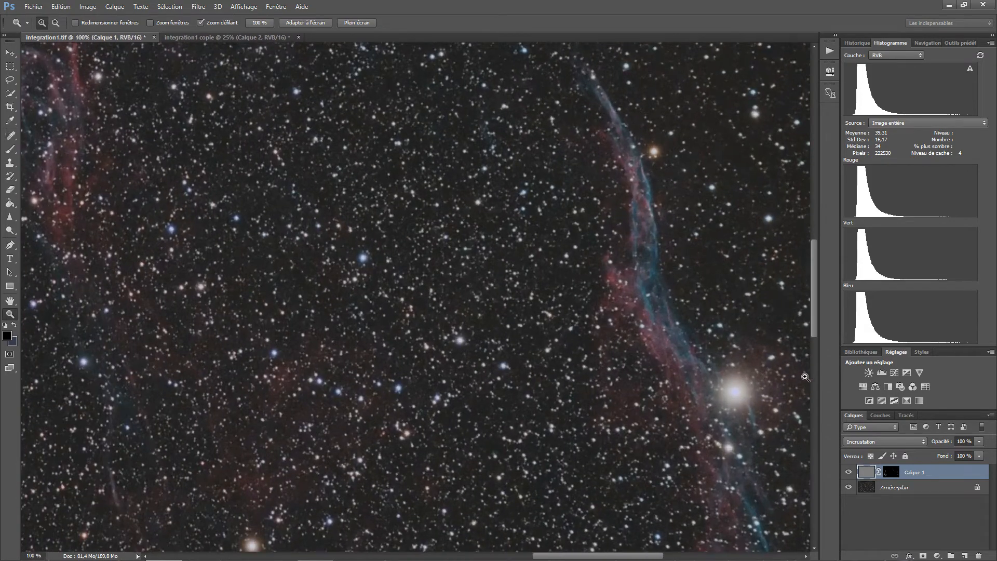
{"action": "left_click", "coordinate": [849, 472]}
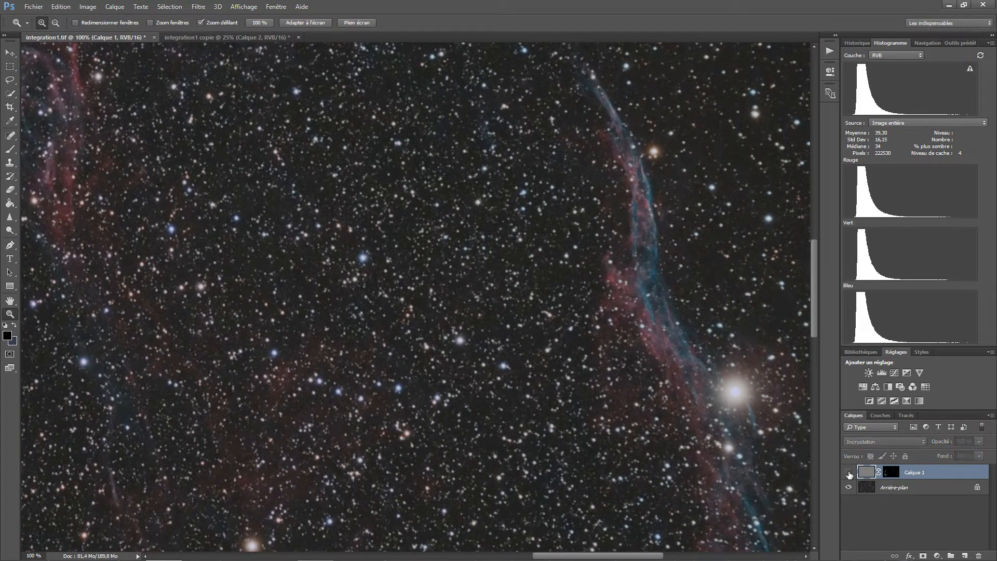
{"action": "left_click", "coordinate": [849, 473]}
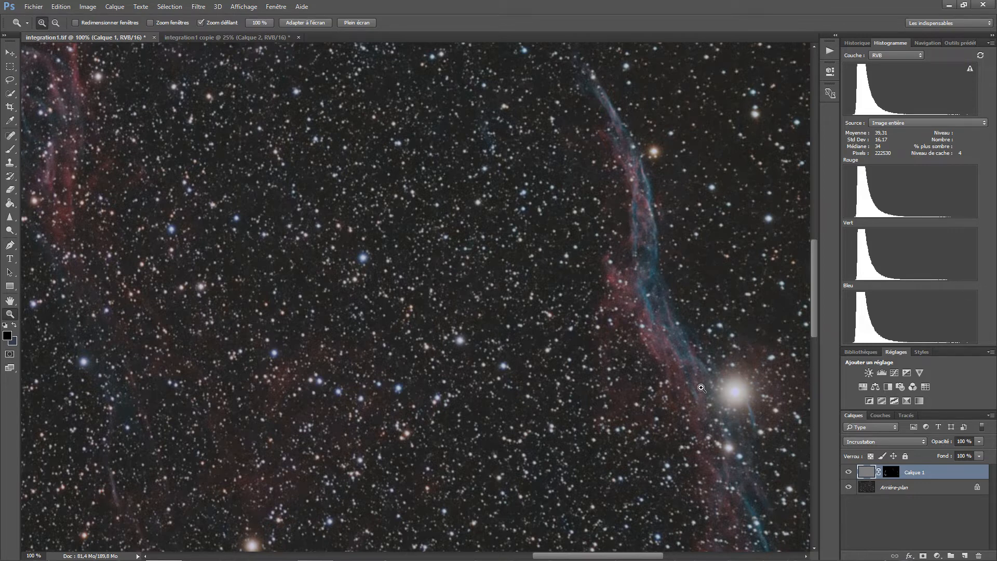
Flatten the image and duplicate the flattened background onto a new layer
{"action": "right_click", "coordinate": [875, 487]}
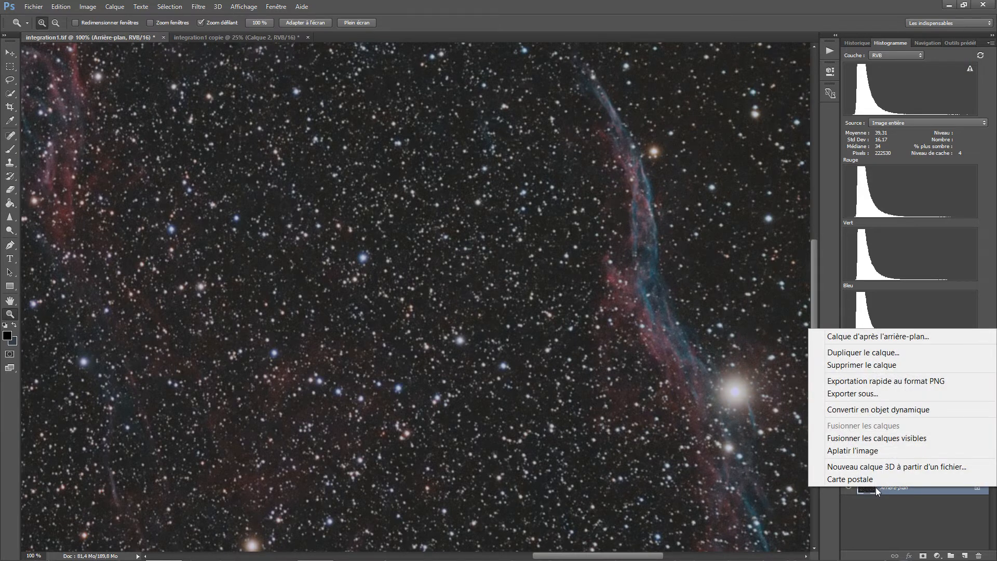
{"action": "left_click", "coordinate": [880, 452]}
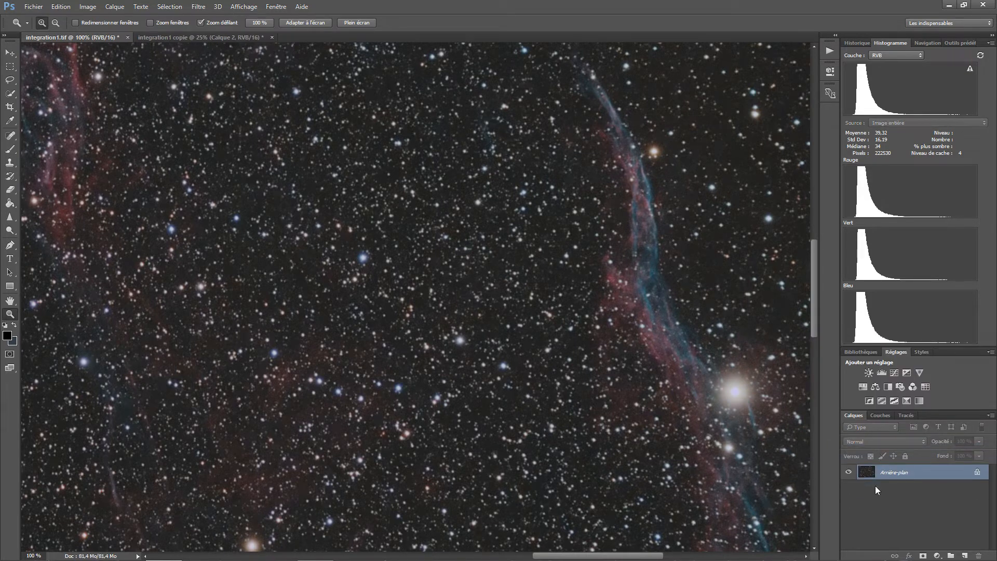
{"action": "key", "text": "ctrl+j"}
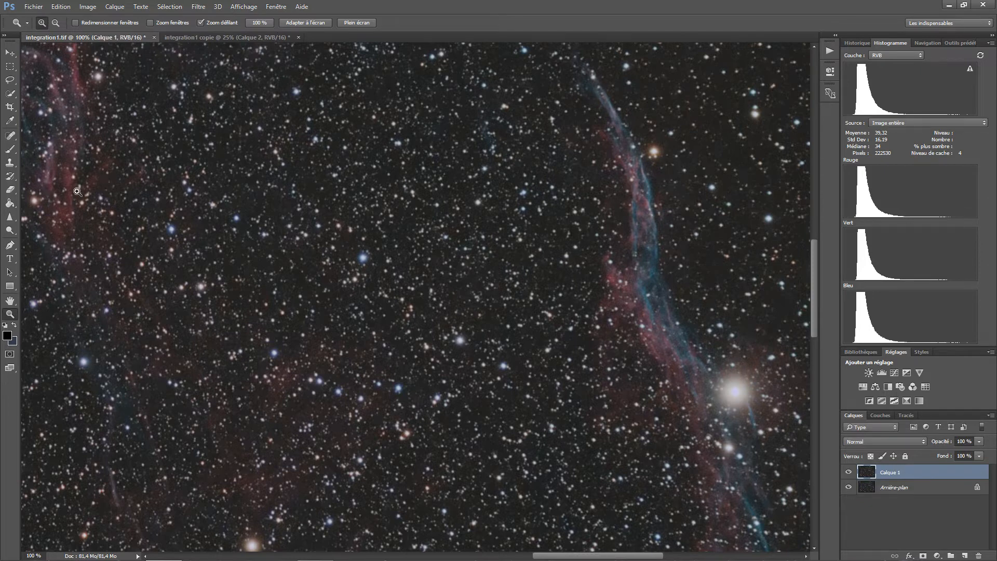
Brush over the nebula filament beside the bright star with the Sharpen tool, following it down the image's right side
{"action": "left_click", "coordinate": [10, 222]}
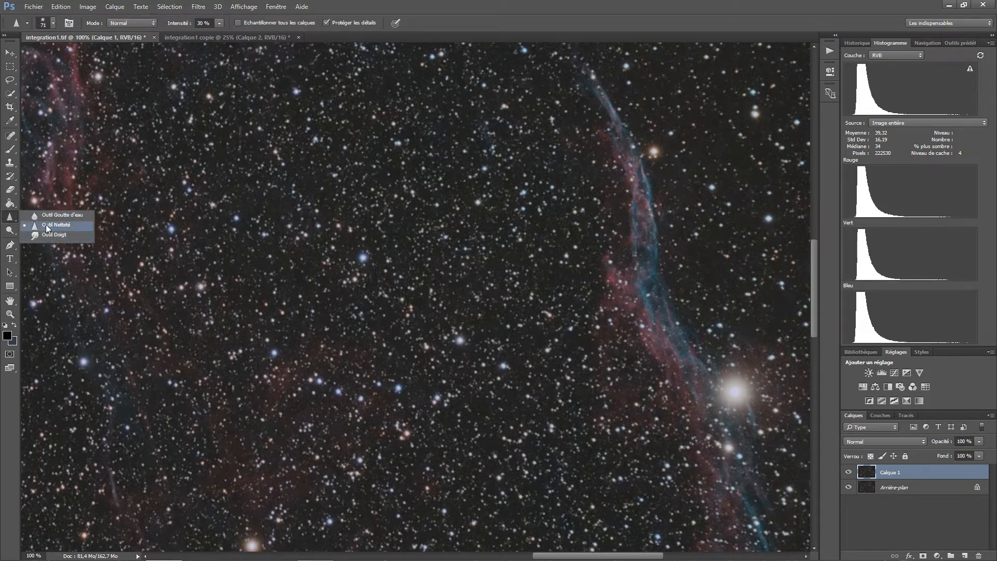
{"action": "left_click", "coordinate": [8, 221]}
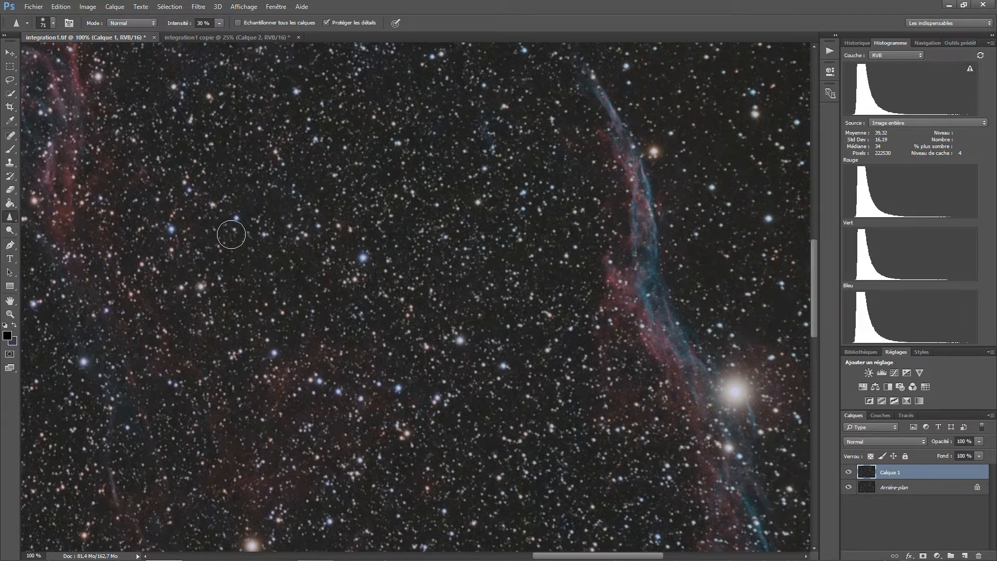
{"action": "mouse_move", "coordinate": [606, 79]}
{"action": "left_mouse_down"}
{"action": "mouse_move", "coordinate": [632, 158]}
{"action": "mouse_move", "coordinate": [644, 262]}
{"action": "left_mouse_up"}
{"action": "mouse_move", "coordinate": [638, 197]}
{"action": "left_mouse_down"}
{"action": "mouse_move", "coordinate": [642, 272]}
{"action": "mouse_move", "coordinate": [685, 356]}
{"action": "mouse_move", "coordinate": [660, 319]}
{"action": "mouse_move", "coordinate": [687, 383]}
{"action": "left_mouse_up"}
{"action": "scroll", "coordinate": [696, 392], "scroll_direction": "down", "scroll_amount": 1}
{"action": "scroll", "coordinate": [697, 392], "scroll_direction": "down", "scroll_amount": 3}
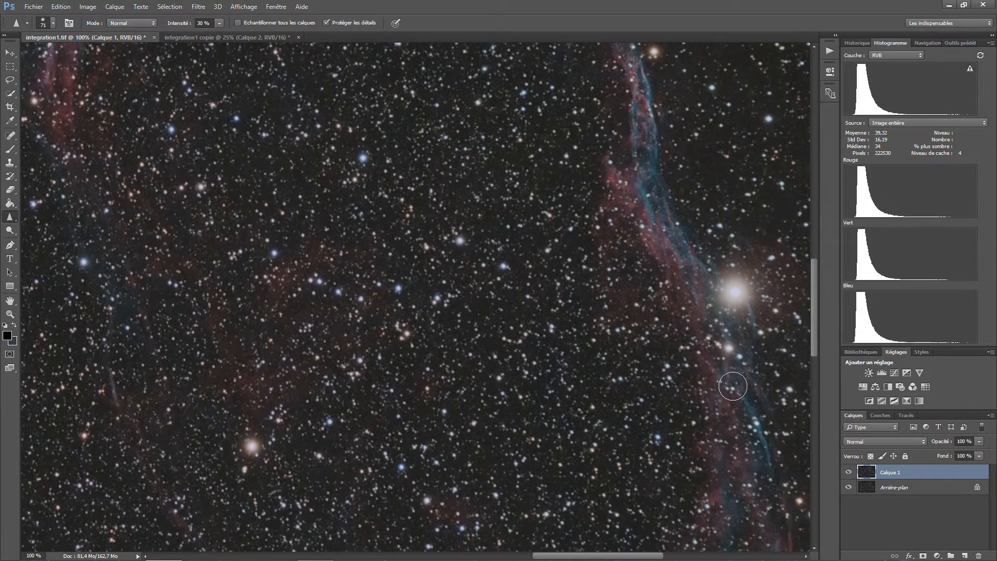
{"action": "scroll", "coordinate": [719, 431], "scroll_direction": "down", "scroll_amount": 5}
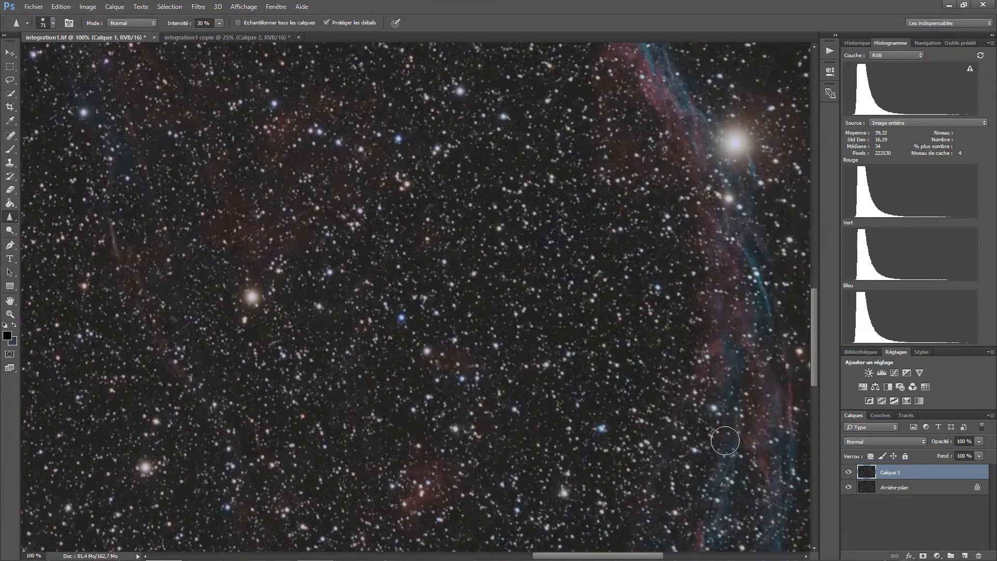
{"action": "scroll", "coordinate": [758, 435], "scroll_direction": "down", "scroll_amount": 3}
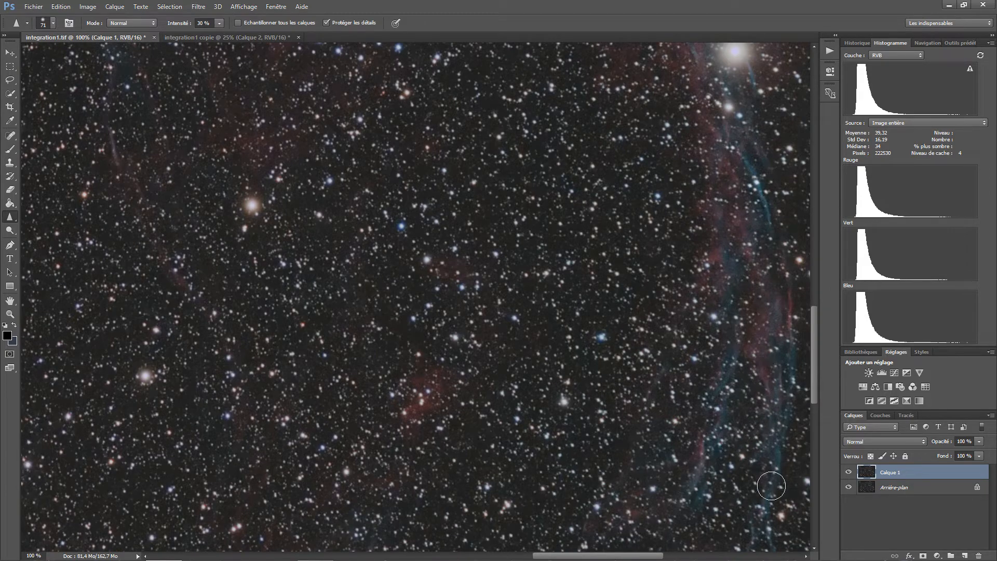
{"action": "scroll", "coordinate": [373, 427], "scroll_direction": "down", "scroll_amount": 1}
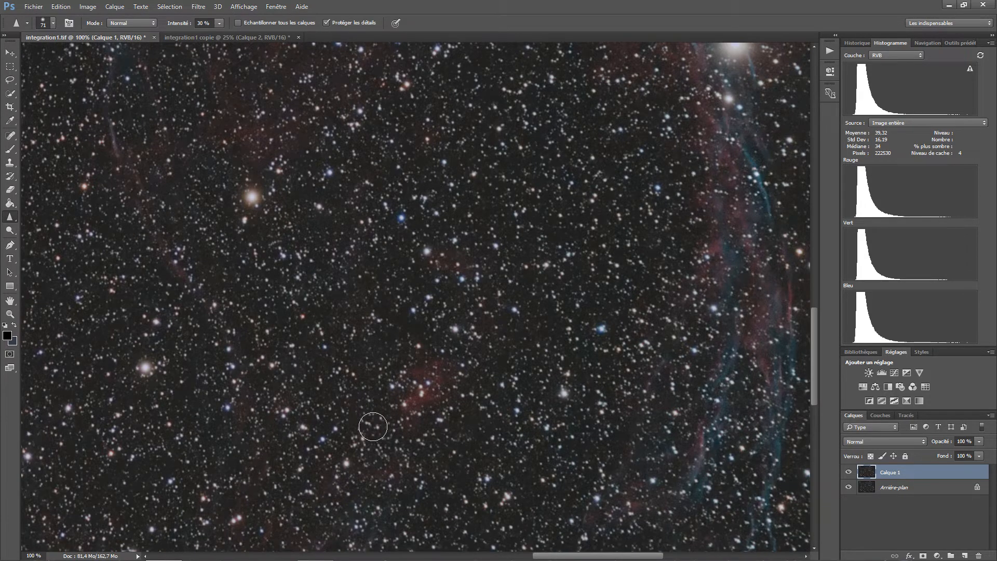
Sharpen the red filaments in the upper central part of the image with the same brush
{"action": "scroll", "coordinate": [373, 426], "scroll_direction": "up", "scroll_amount": 6}
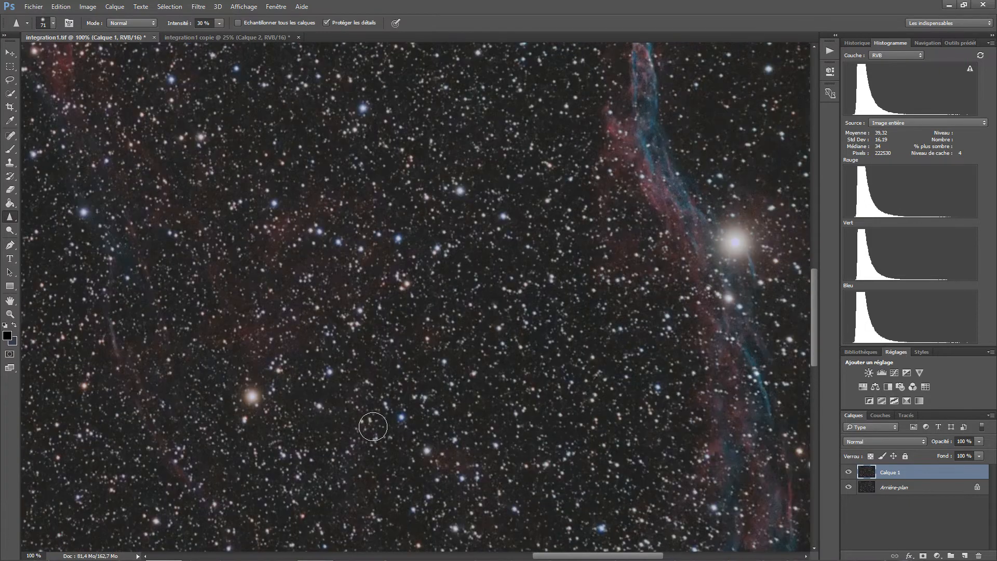
{"action": "scroll", "coordinate": [373, 426], "scroll_direction": "up", "scroll_amount": 4}
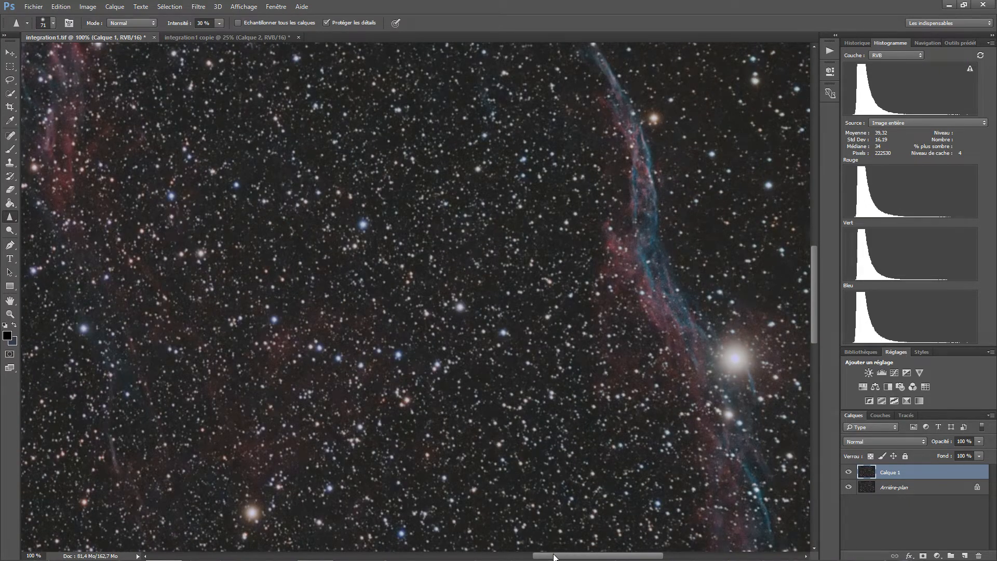
{"action": "left_click_drag", "start_coordinate": [555, 556], "coordinate": [465, 559]}
{"action": "scroll", "coordinate": [532, 247], "scroll_direction": "up", "scroll_amount": 4}
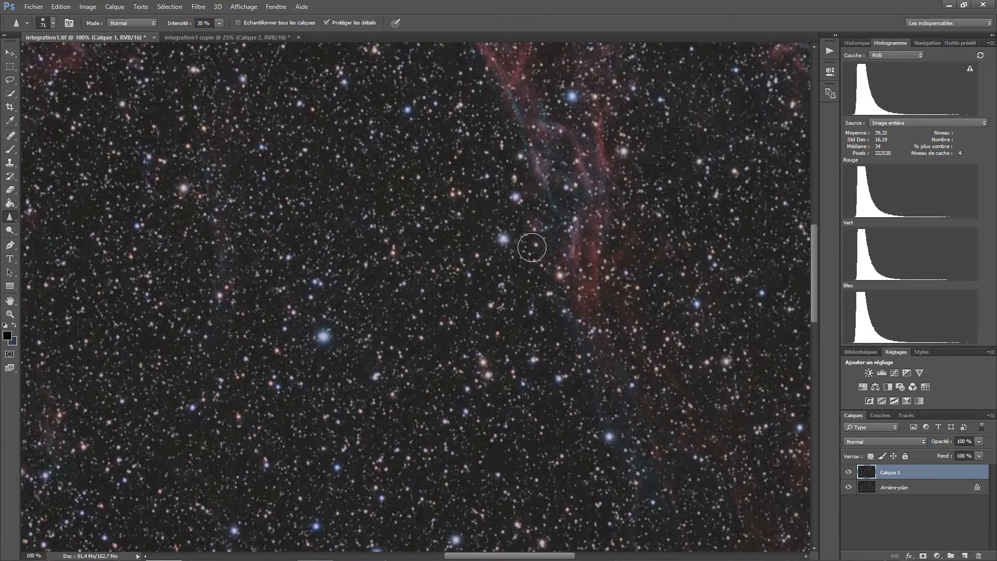
{"action": "scroll", "coordinate": [532, 247], "scroll_direction": "up", "scroll_amount": 4}
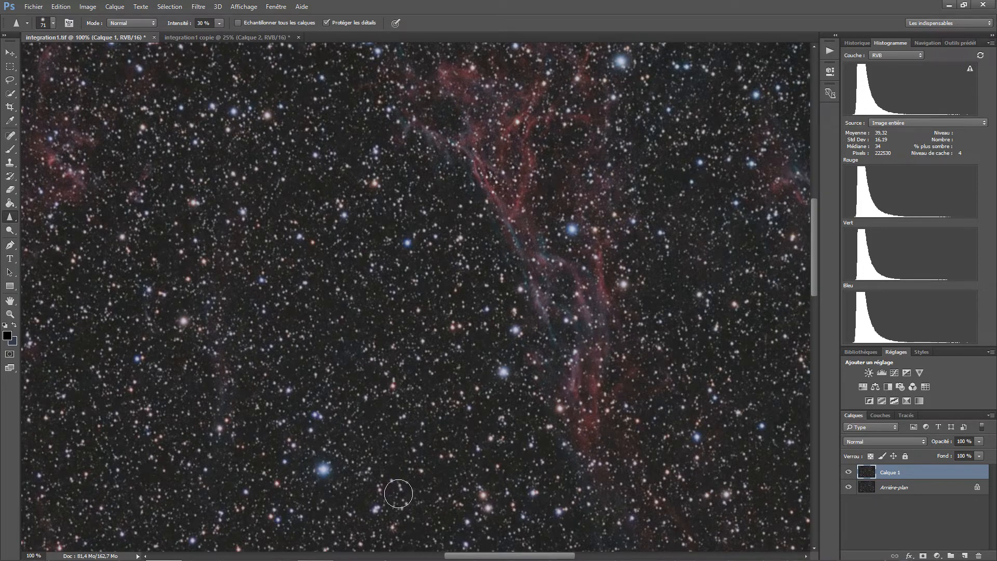
Sharpen the left nebula arc from its upper tip down to the blue filaments at its lower end
{"action": "left_click_drag", "start_coordinate": [468, 557], "coordinate": [329, 554]}
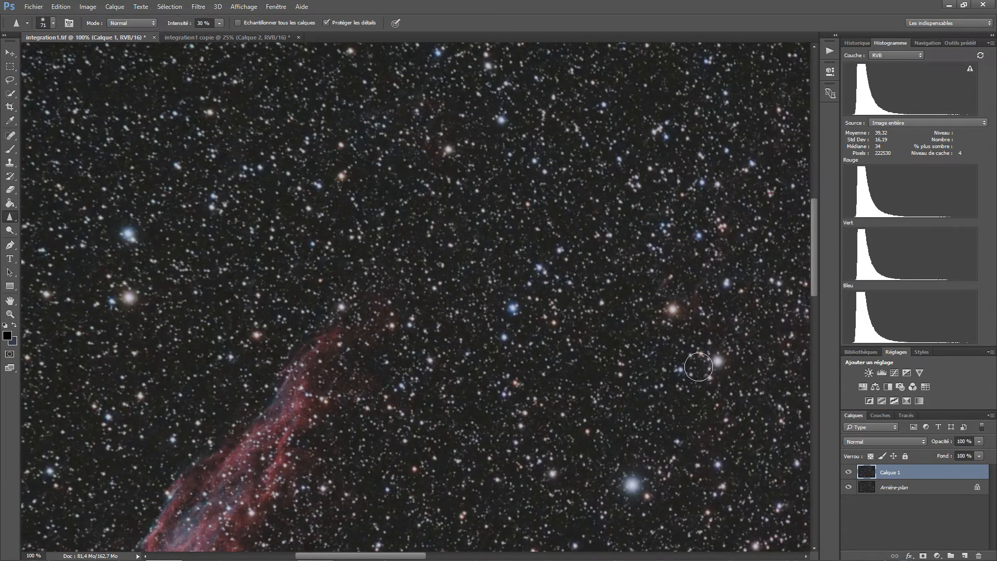
{"action": "left_click_drag", "start_coordinate": [813, 266], "coordinate": [799, 333]}
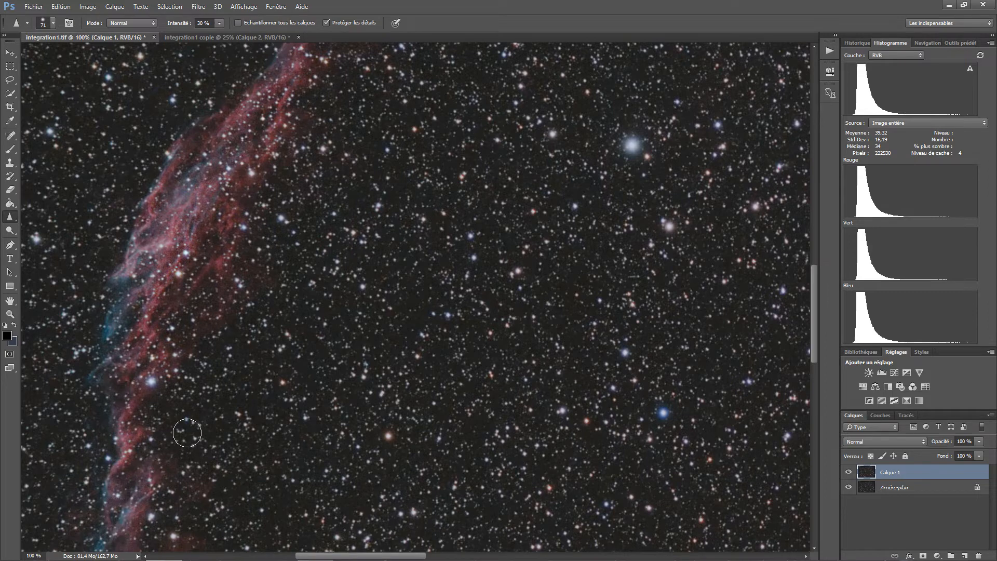
{"action": "scroll", "coordinate": [189, 428], "scroll_direction": "down", "scroll_amount": 3}
{"action": "scroll", "coordinate": [187, 433], "scroll_direction": "down", "scroll_amount": 5}
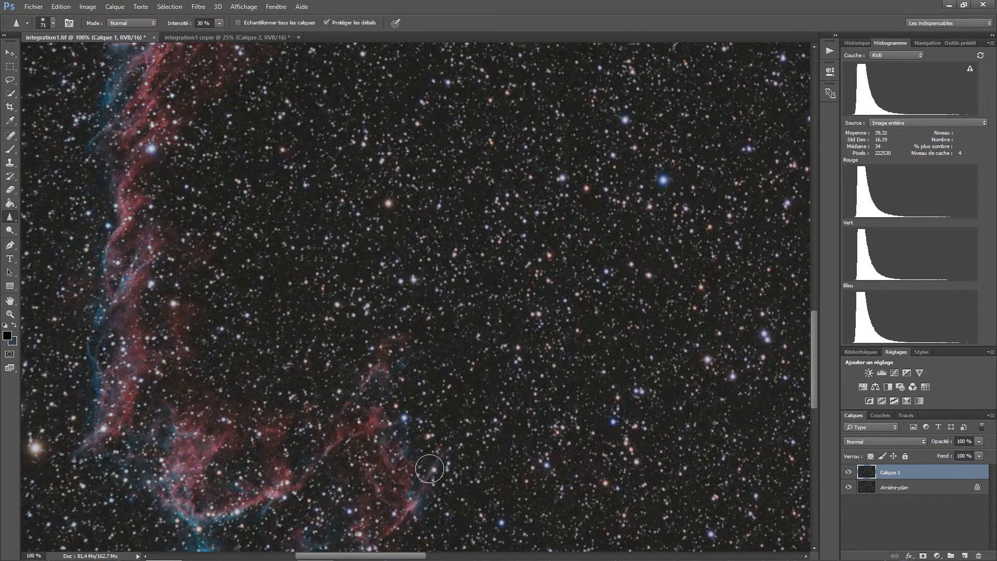
{"action": "scroll", "coordinate": [387, 539], "scroll_direction": "down", "scroll_amount": 3}
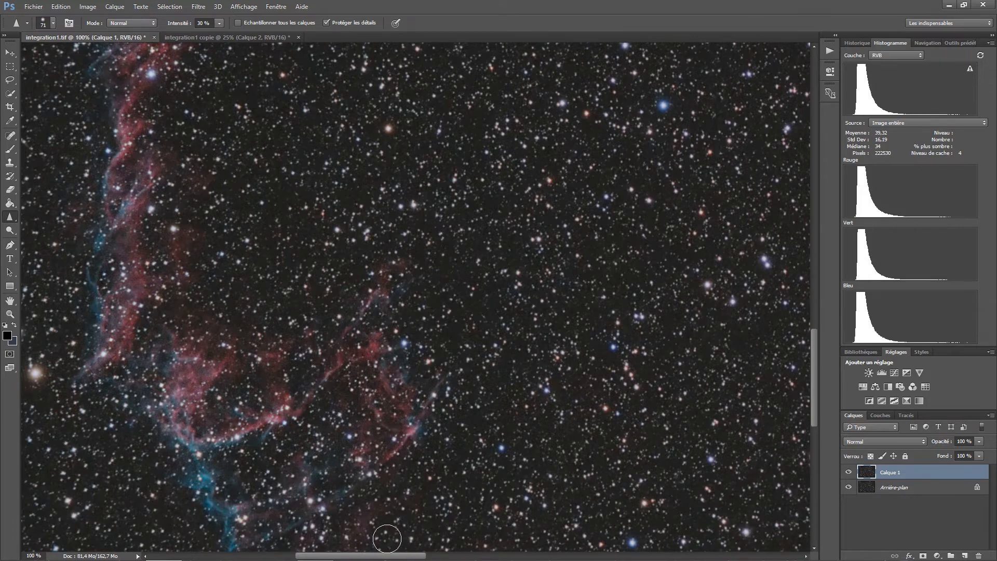
{"action": "scroll", "coordinate": [387, 538], "scroll_direction": "down", "scroll_amount": 3}
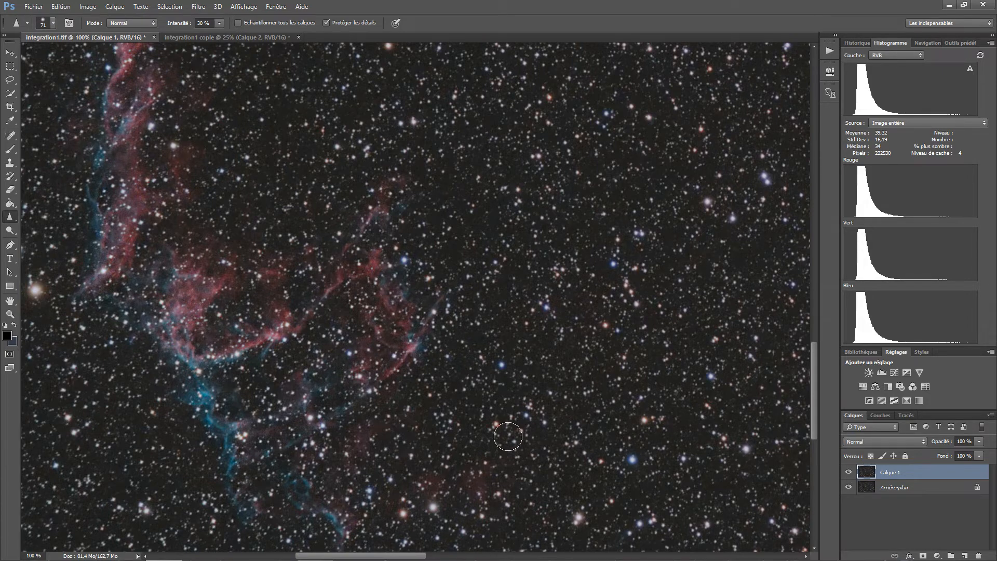
Compare the brushed sharpening on the lower left nebula by hiding and showing Calque 1 several times
{"action": "left_click", "coordinate": [849, 473]}
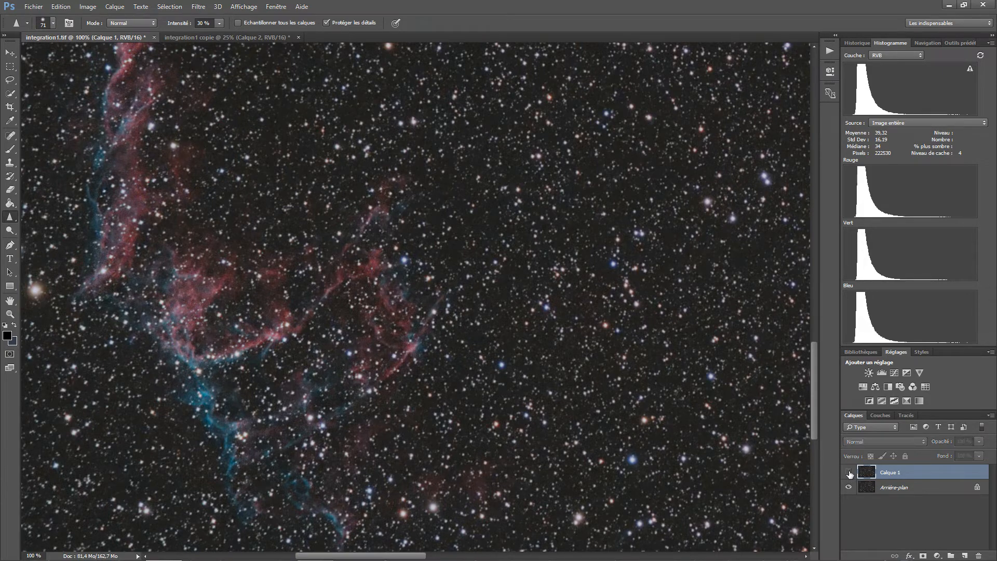
{"action": "left_click", "coordinate": [850, 473]}
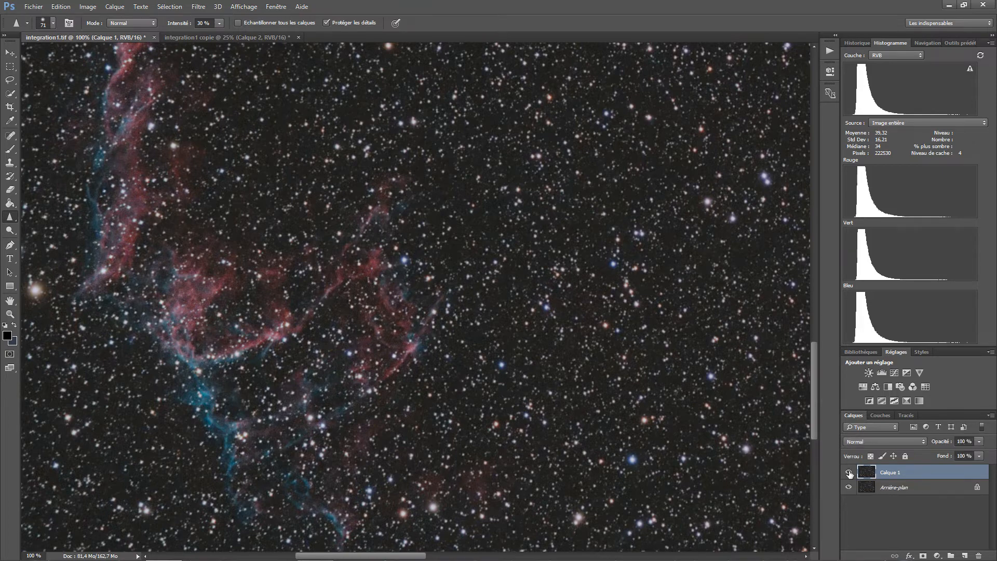
{"action": "left_click", "coordinate": [850, 473]}
{"action": "left_click", "coordinate": [849, 473]}
{"action": "left_click", "coordinate": [849, 473]}
{"action": "left_click", "coordinate": [849, 473]}
Check the sharpened result on the whole image at 25 % zoom, and flatten the image
{"action": "left_click", "coordinate": [10, 315]}
{"action": "key", "text": "alt"}
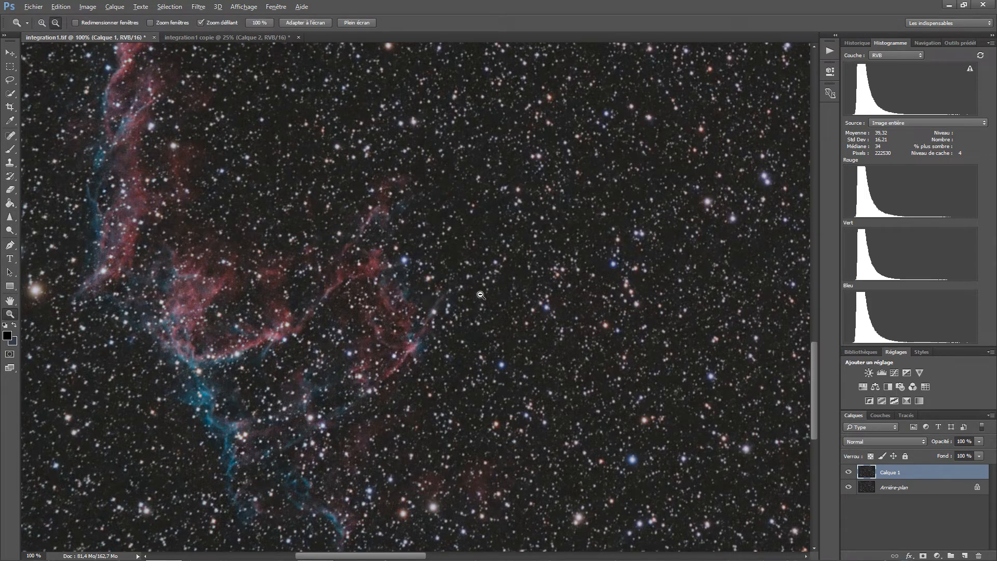
{"action": "left_click", "coordinate": [481, 295], "text": "alt"}
{"action": "left_click", "coordinate": [546, 288], "text": "alt"}
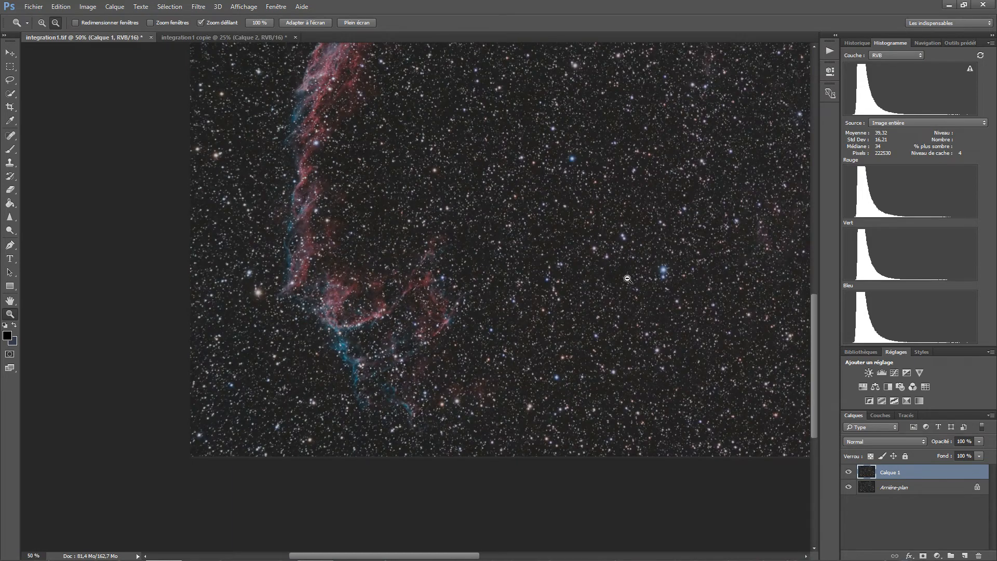
{"action": "left_click", "coordinate": [628, 278], "text": "alt"}
{"action": "left_click", "coordinate": [628, 279], "text": "alt"}
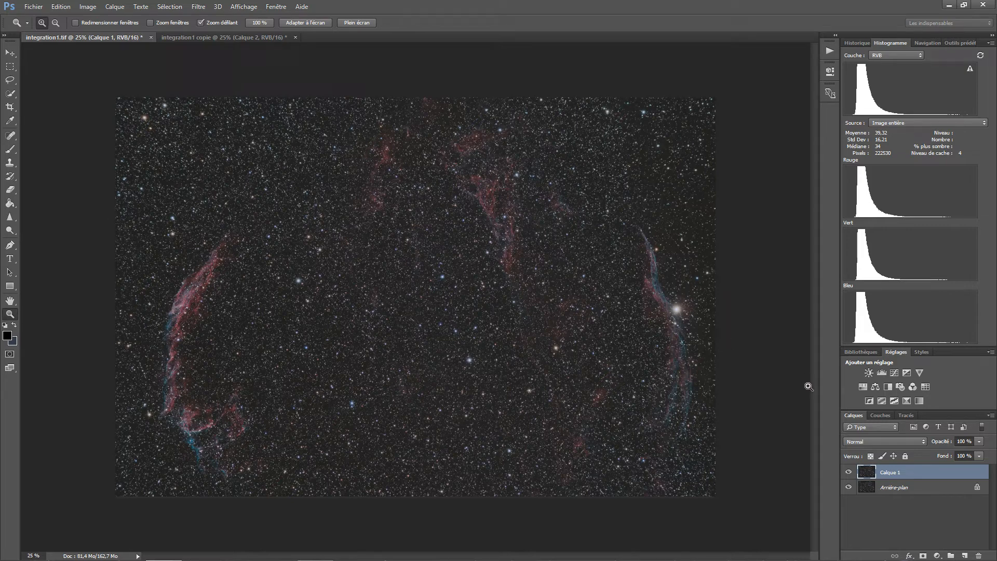
{"action": "right_click", "coordinate": [889, 488]}
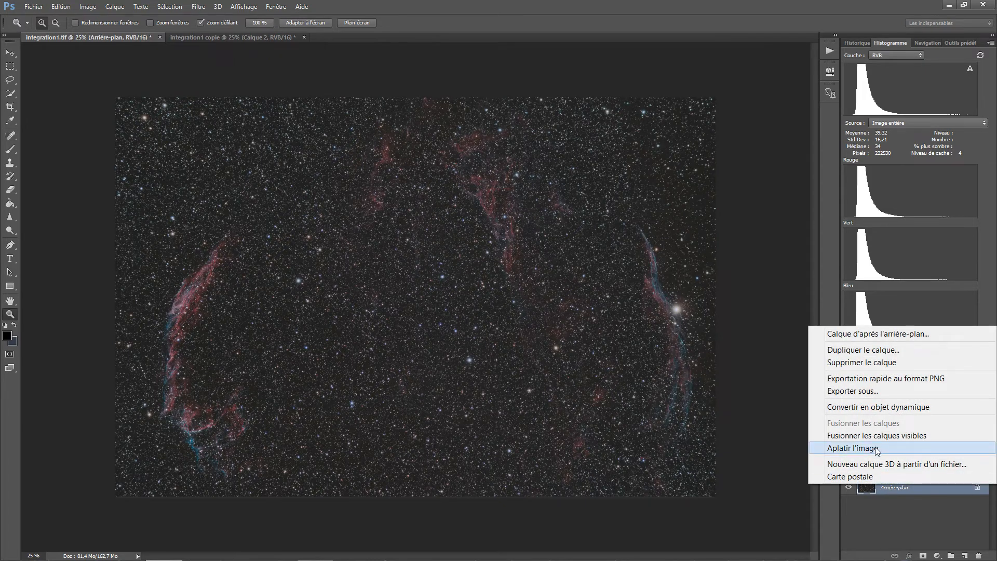
{"action": "left_click", "coordinate": [834, 448]}
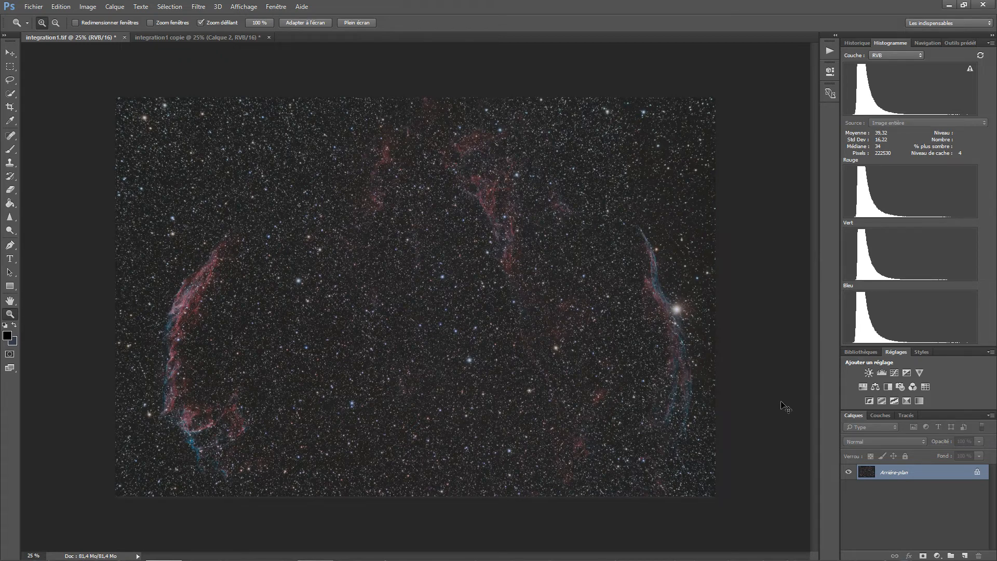
Apply an RVB Curves adjustment sampled on the image, darkening the sky background and setting the right nebula's point to input 101, output 101
{"action": "key", "text": "ctrl+m"}
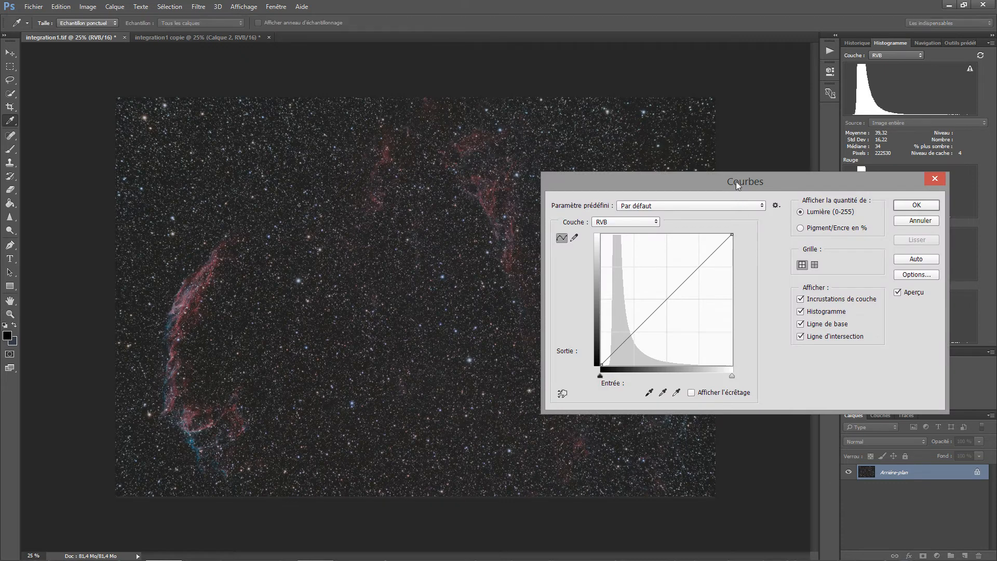
{"action": "left_click_drag", "start_coordinate": [736, 182], "coordinate": [880, 81]}
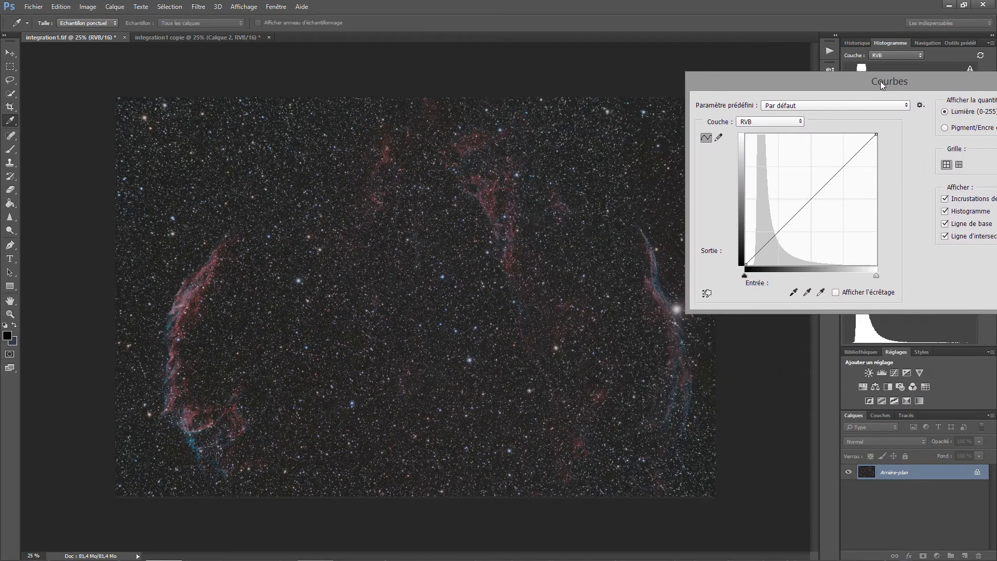
{"action": "left_click", "coordinate": [706, 293]}
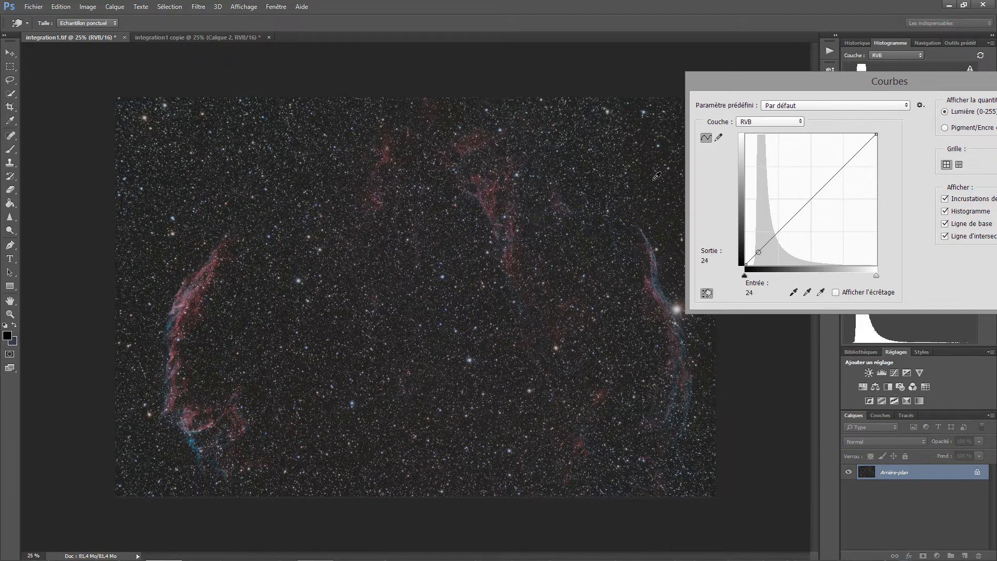
{"action": "left_click_drag", "start_coordinate": [657, 176], "coordinate": [657, 183]}
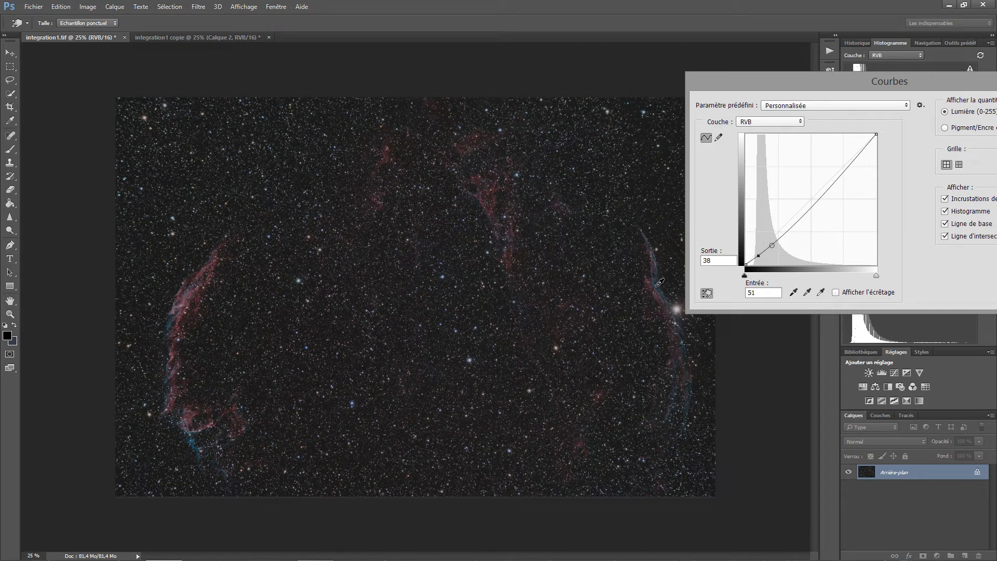
{"action": "left_click_drag", "start_coordinate": [661, 288], "coordinate": [658, 283]}
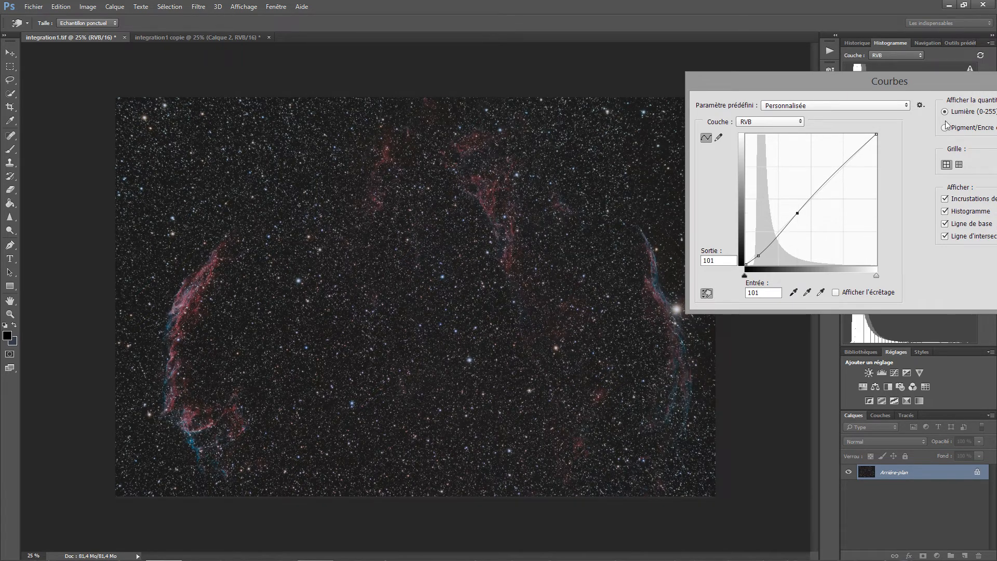
{"action": "left_click_drag", "start_coordinate": [899, 81], "coordinate": [766, 94]}
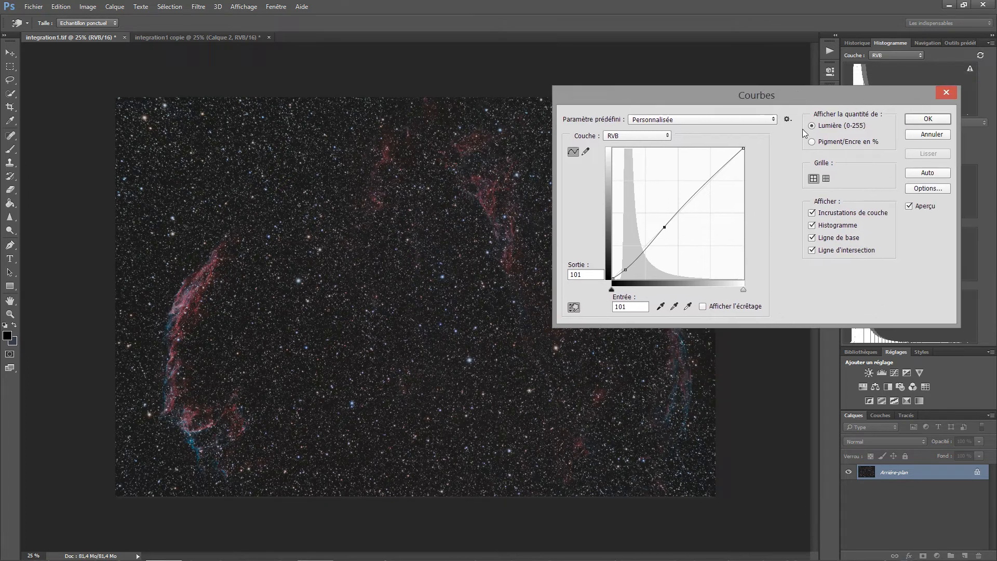
{"action": "left_click", "coordinate": [910, 206]}
{"action": "left_click", "coordinate": [910, 207]}
{"action": "left_click", "coordinate": [926, 119]}
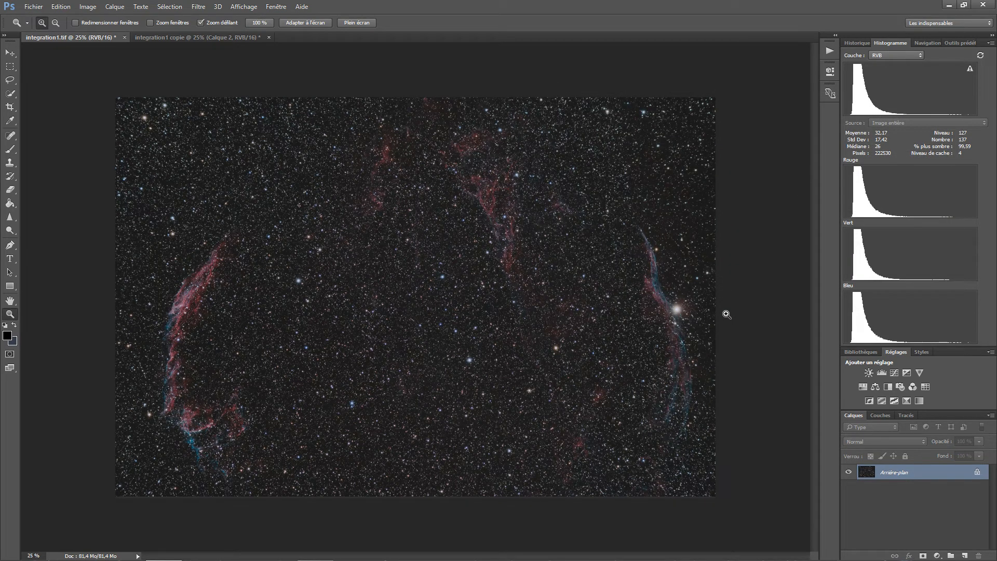
Raise the black input level to 2 on the RVB channel with a Levels adjustment
{"action": "key", "text": "ctrl+l"}
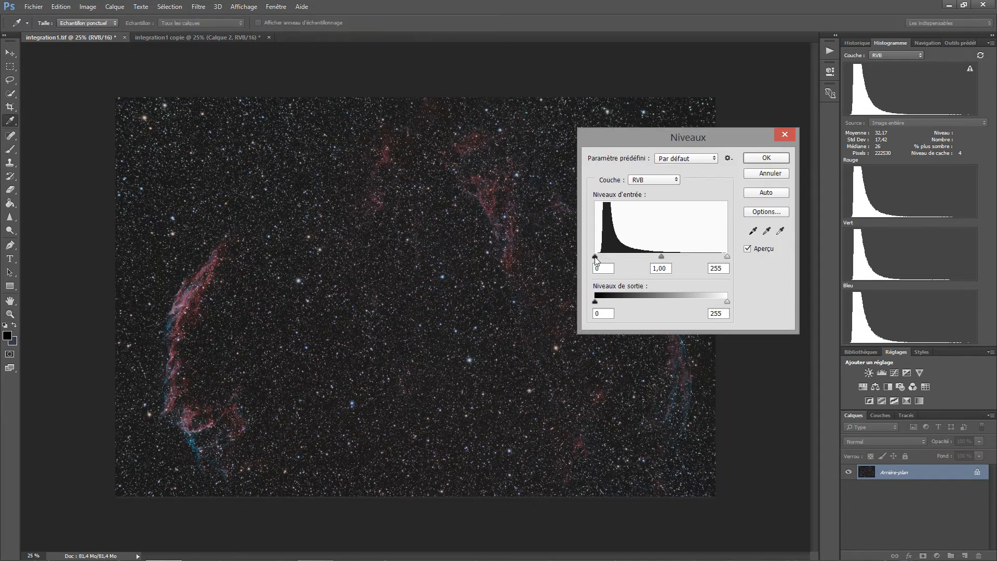
{"action": "left_click_drag", "start_coordinate": [596, 258], "coordinate": [596, 257]}
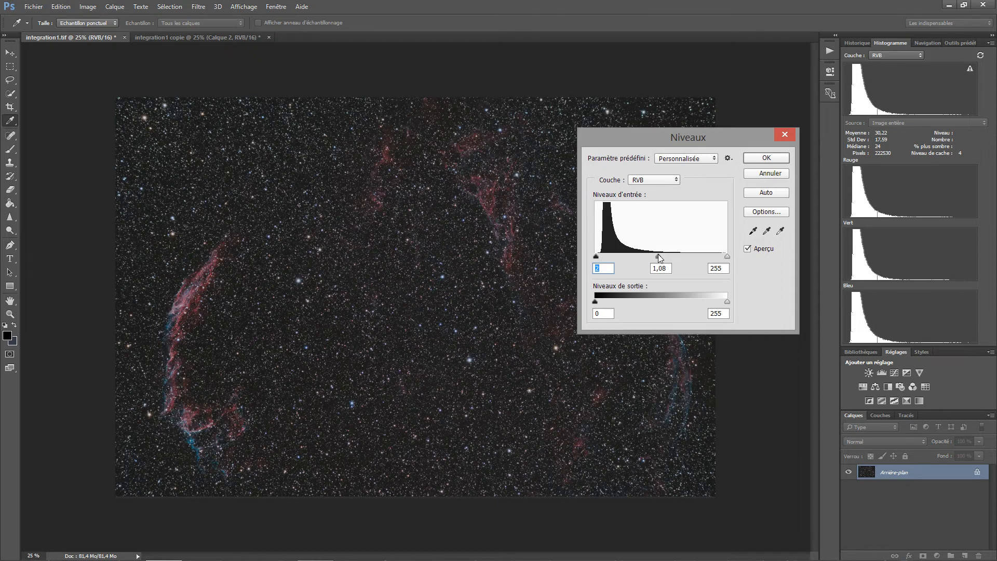
{"action": "left_click_drag", "start_coordinate": [659, 254], "coordinate": [663, 256]}
{"action": "left_click", "coordinate": [766, 157]}
{"action": "key", "text": "z"}
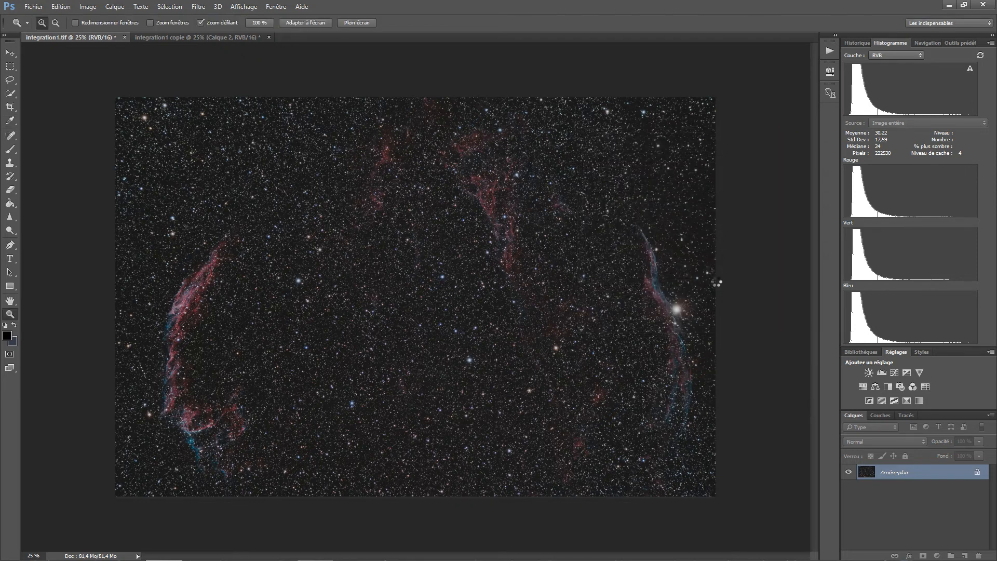
Apply a second RVB Curves adjustment that lifts the left arc and upper central filaments and holds the sky background down at input 20, output 22
{"action": "key", "text": "ctrl+m"}
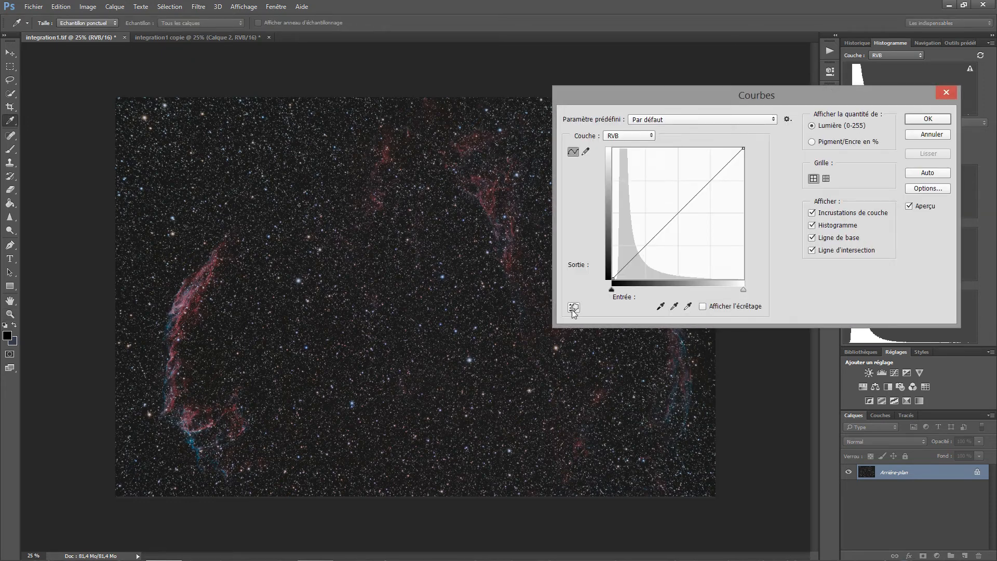
{"action": "left_click", "coordinate": [573, 308]}
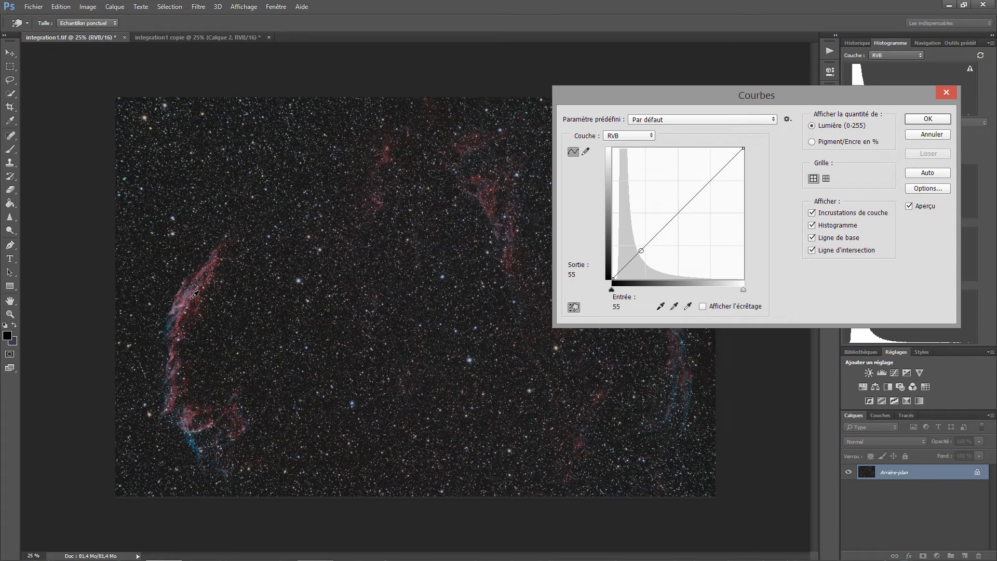
{"action": "left_click_drag", "start_coordinate": [195, 295], "coordinate": [196, 291]}
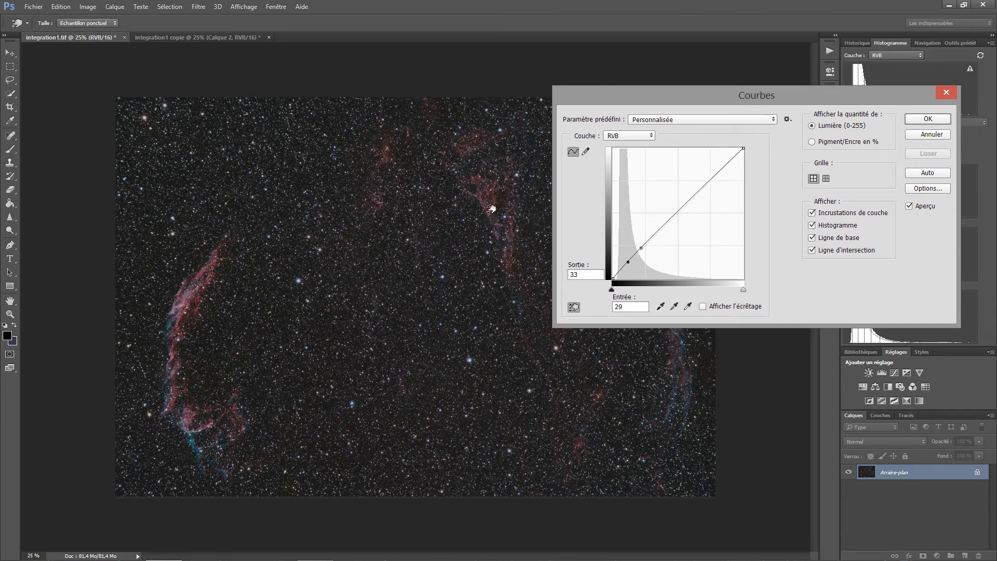
{"action": "left_click_drag", "start_coordinate": [489, 210], "coordinate": [491, 209]}
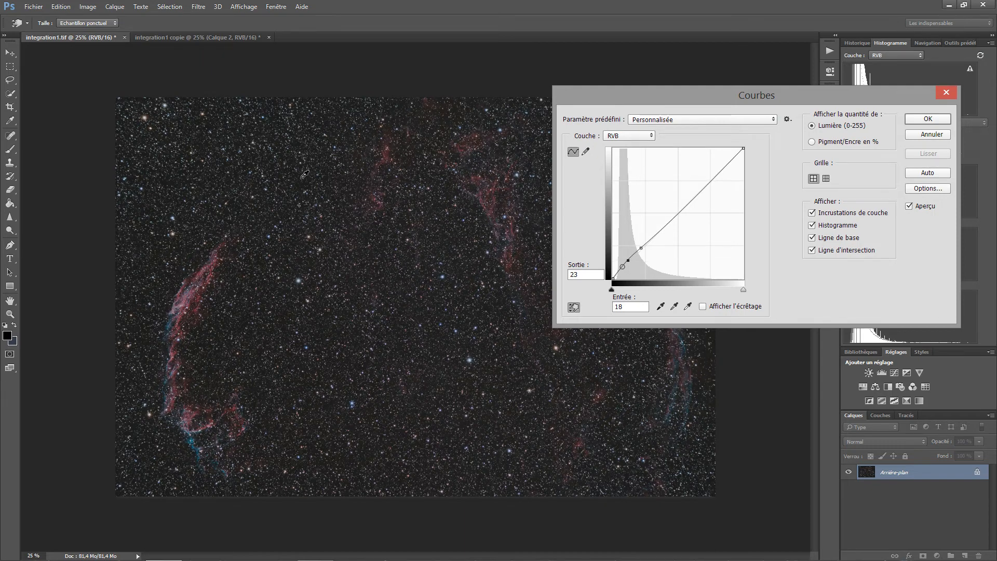
{"action": "left_click_drag", "start_coordinate": [305, 175], "coordinate": [304, 180]}
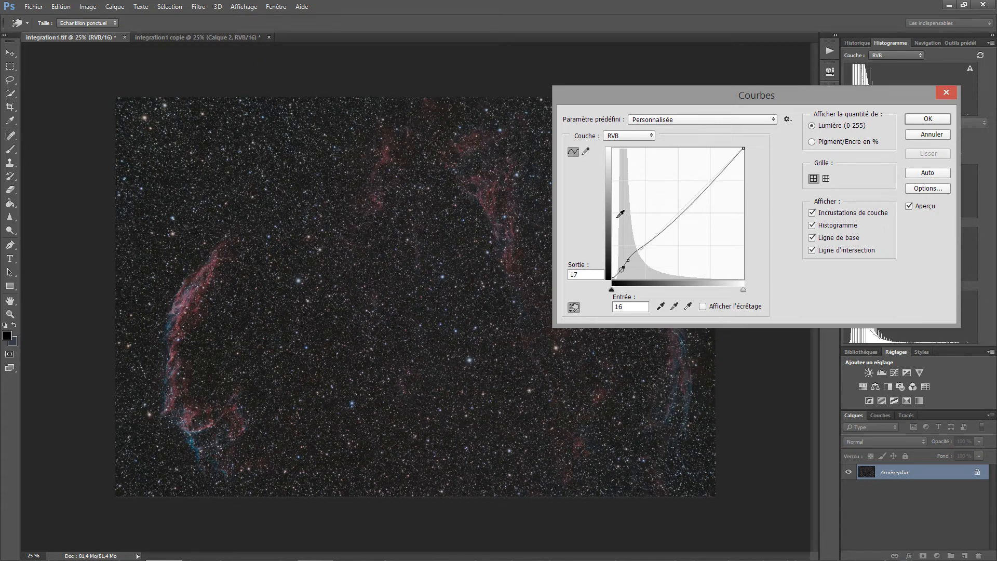
{"action": "left_click", "coordinate": [909, 207]}
{"action": "left_click", "coordinate": [909, 207]}
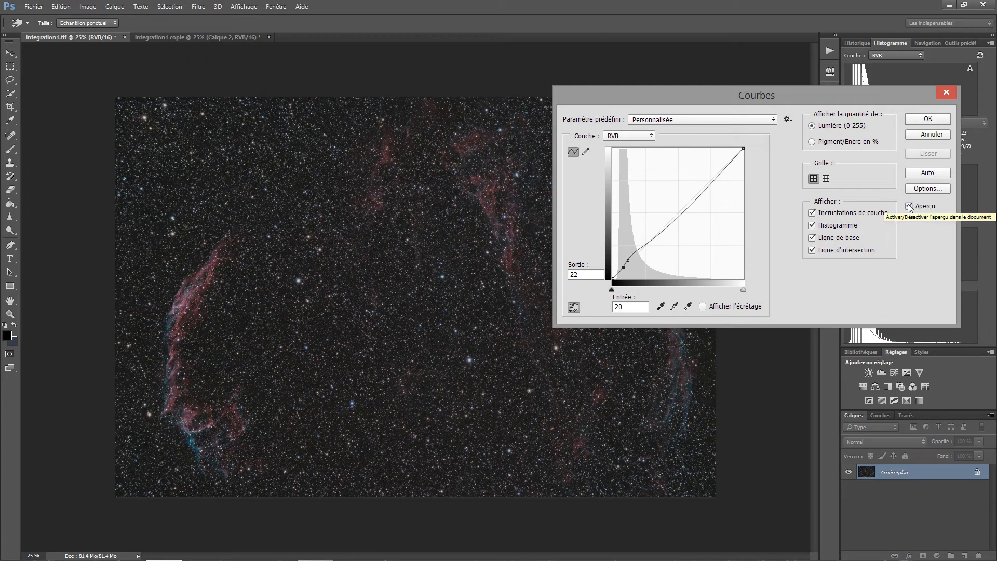
{"action": "left_click", "coordinate": [929, 118]}
Add a Teinte/Saturation adjustment layer above Arrière-plan and set its blend mode to Couleur
{"action": "key", "text": "z"}
{"action": "left_click", "coordinate": [448, 328]}
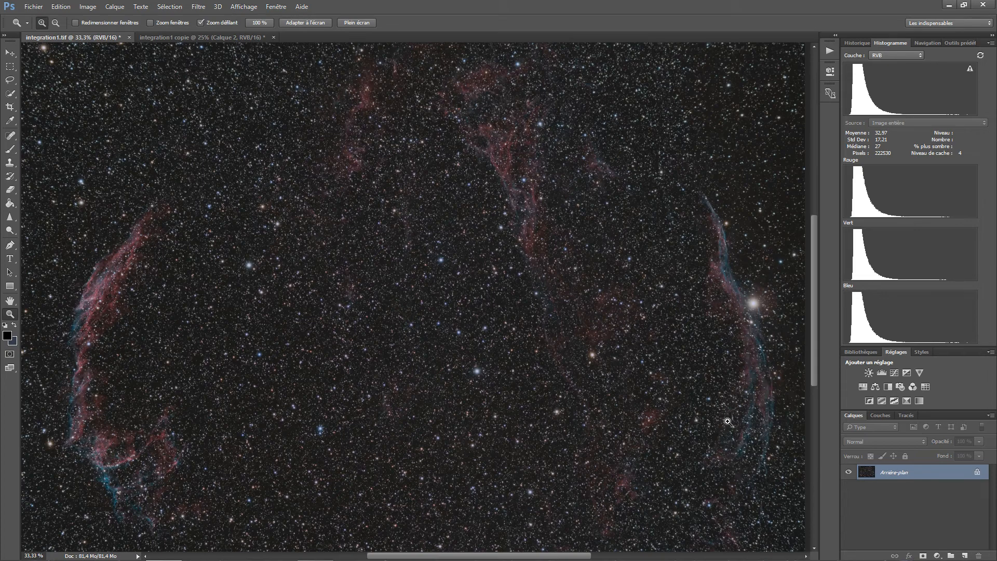
{"action": "left_click", "coordinate": [863, 386]}
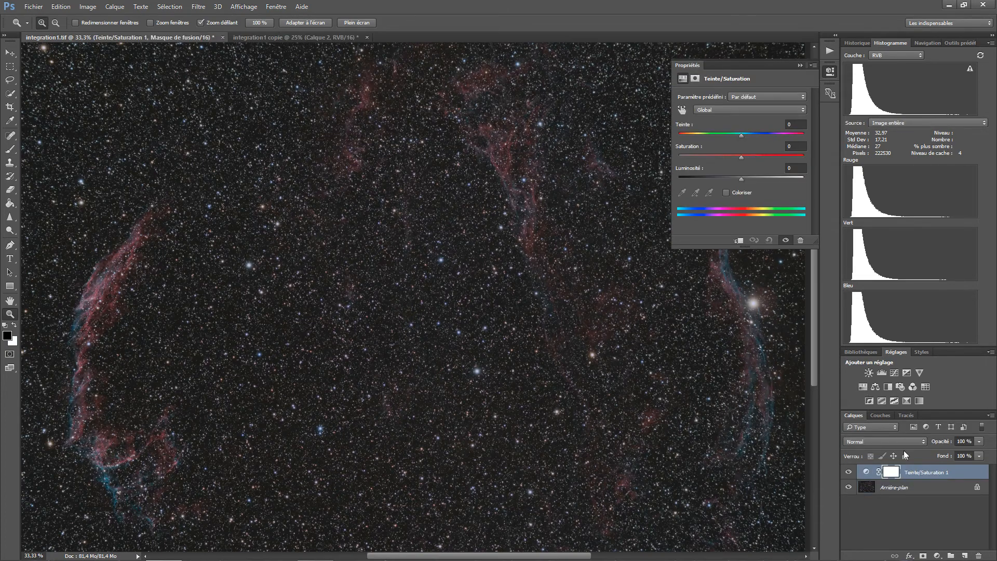
{"action": "left_click", "coordinate": [883, 441]}
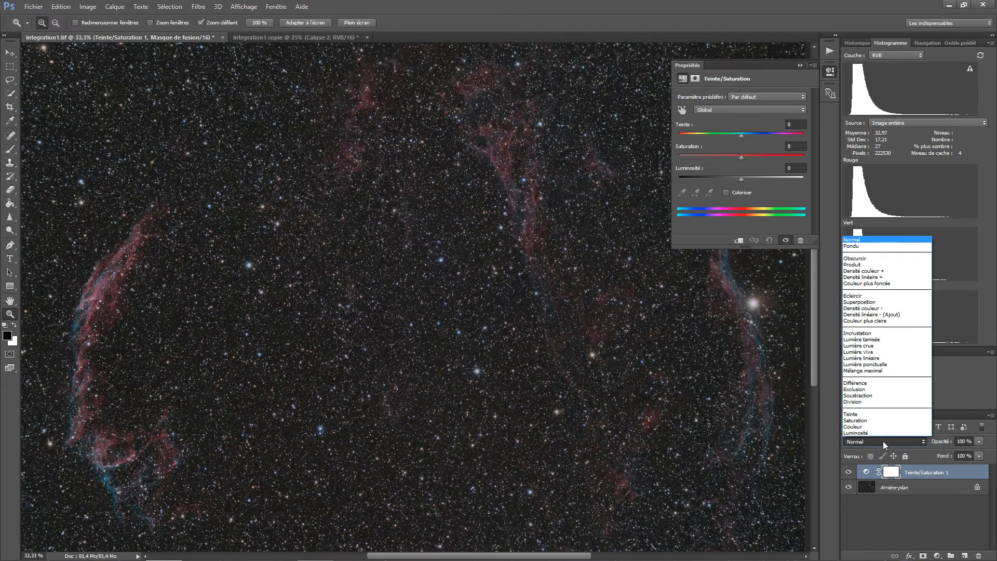
{"action": "left_click", "coordinate": [881, 426]}
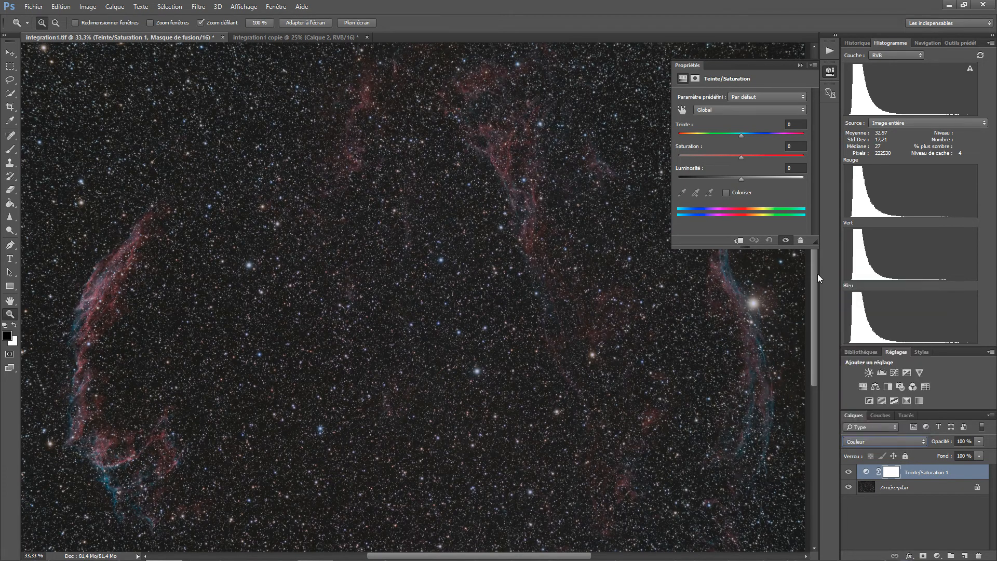
Increase the adjustment layer's global saturation slightly and compare the image with and without it
{"action": "left_click", "coordinate": [741, 157]}
{"action": "left_click_drag", "start_coordinate": [755, 157], "coordinate": [754, 157]}
{"action": "left_click", "coordinate": [786, 241]}
{"action": "left_click", "coordinate": [786, 241]}
Select the Arrière-plan layer and show the whole image at 25 % zoom
{"action": "left_click", "coordinate": [876, 493]}
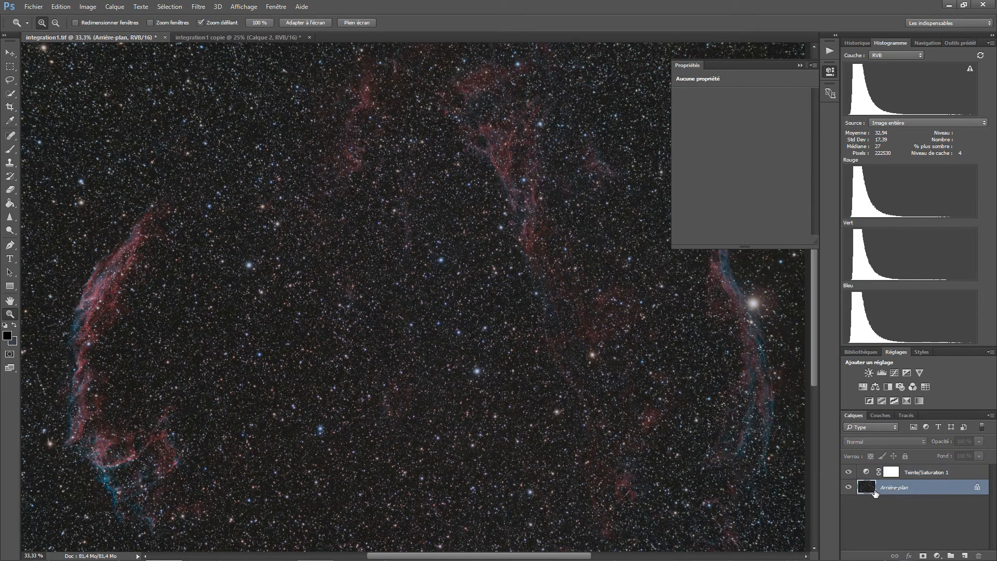
{"action": "left_click", "coordinate": [550, 416], "text": "alt"}
{"action": "left_click", "coordinate": [550, 416], "text": "alt"}
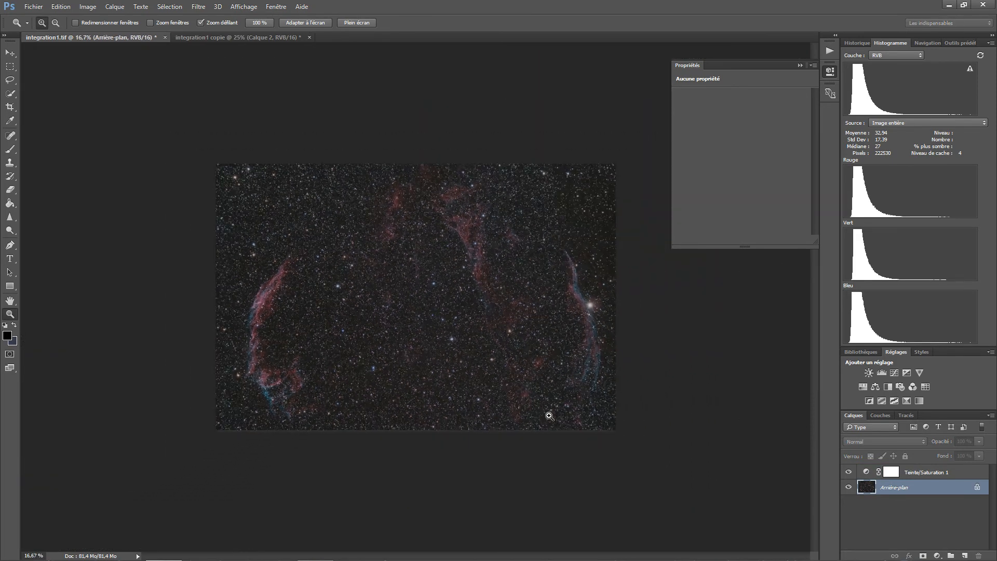
{"action": "left_click", "coordinate": [459, 337]}
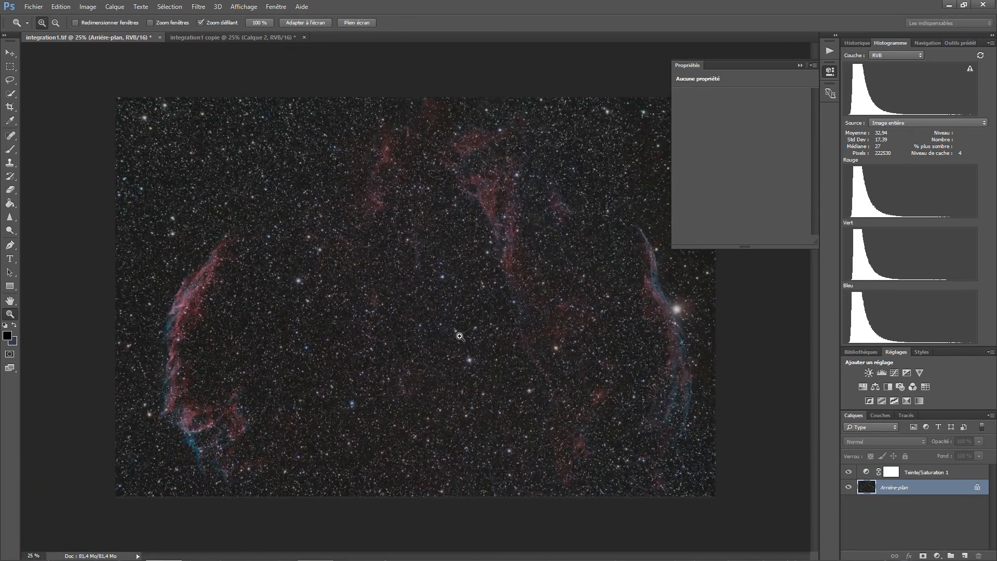